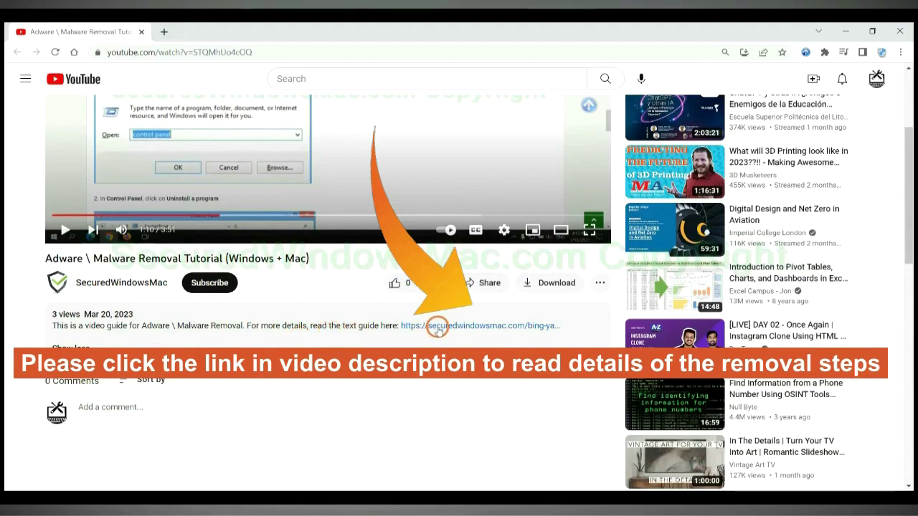
Step: Open the securedwindowsmac.com removal guide from the video description in a new tab
{"action": "left_click", "coordinate": [438, 327]}
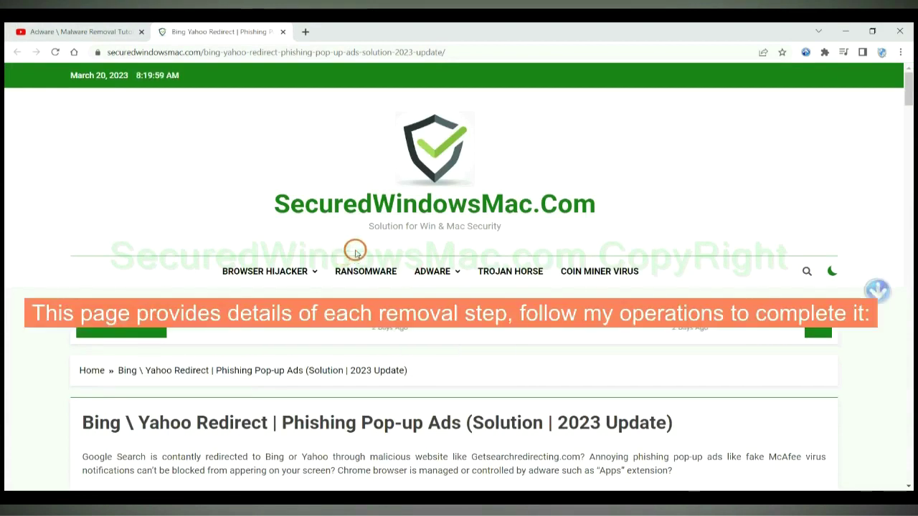
Step: Scroll the guide to the Instant Automatic Removal section with the SpyHunter download buttons
{"action": "scroll", "coordinate": [641, 219], "scroll_direction": "down", "scroll_amount": 10}
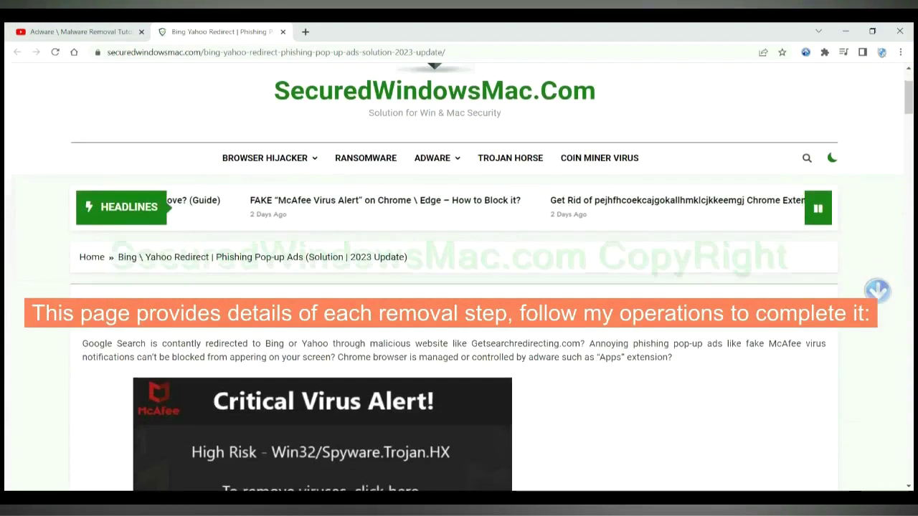
{"action": "scroll", "coordinate": [460, 273], "scroll_direction": "down", "scroll_amount": 4}
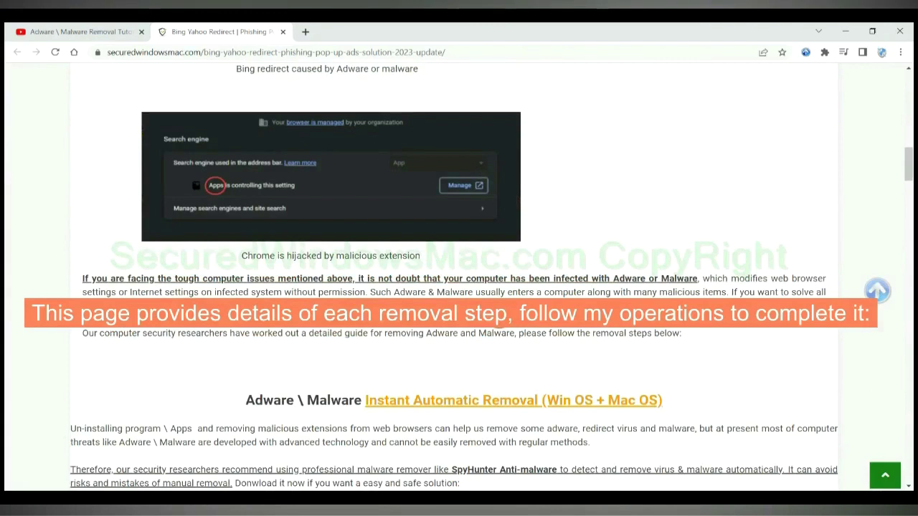
{"action": "scroll", "coordinate": [498, 316], "scroll_direction": "down", "scroll_amount": 3}
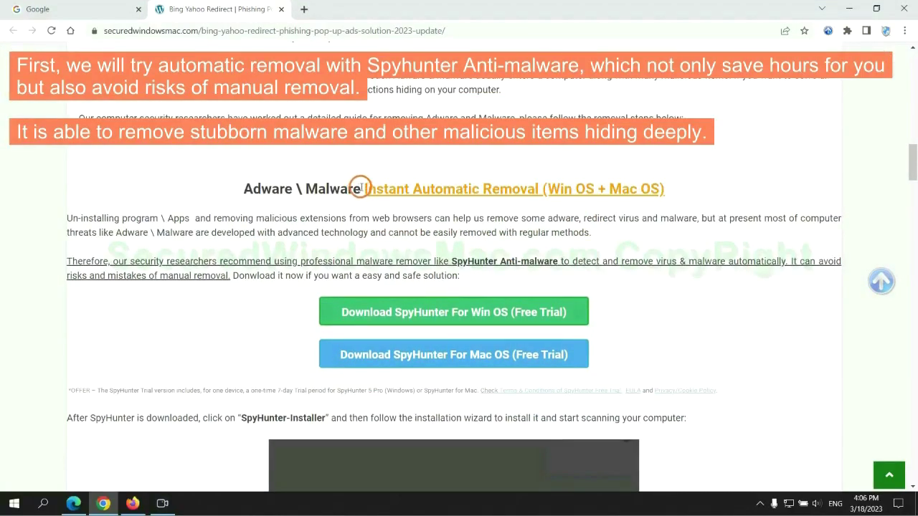
{"action": "left_click_drag", "start_coordinate": [362, 188], "coordinate": [539, 189]}
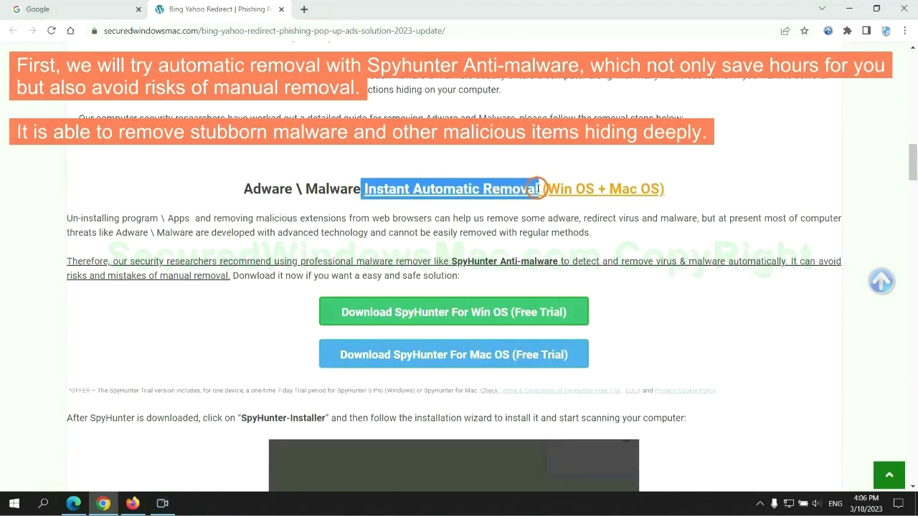
{"action": "left_click", "coordinate": [457, 158]}
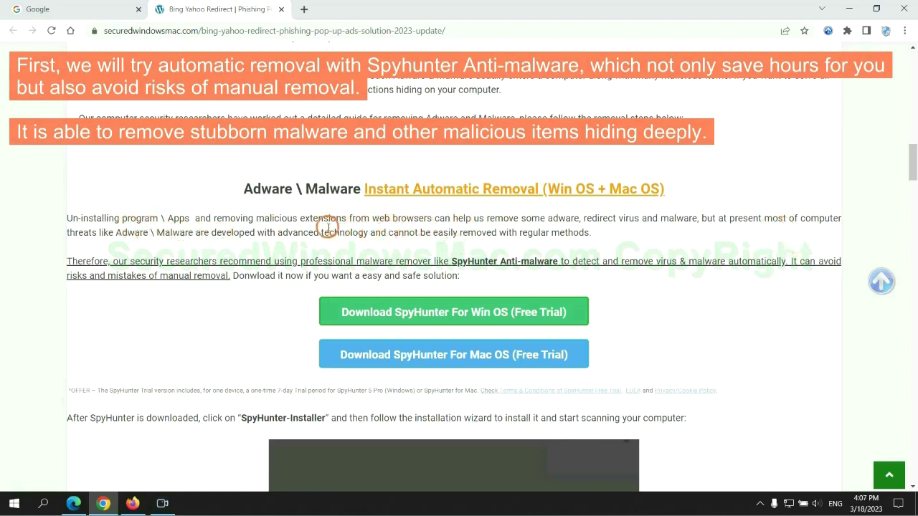
{"action": "scroll", "coordinate": [455, 260], "scroll_direction": "down", "scroll_amount": 1}
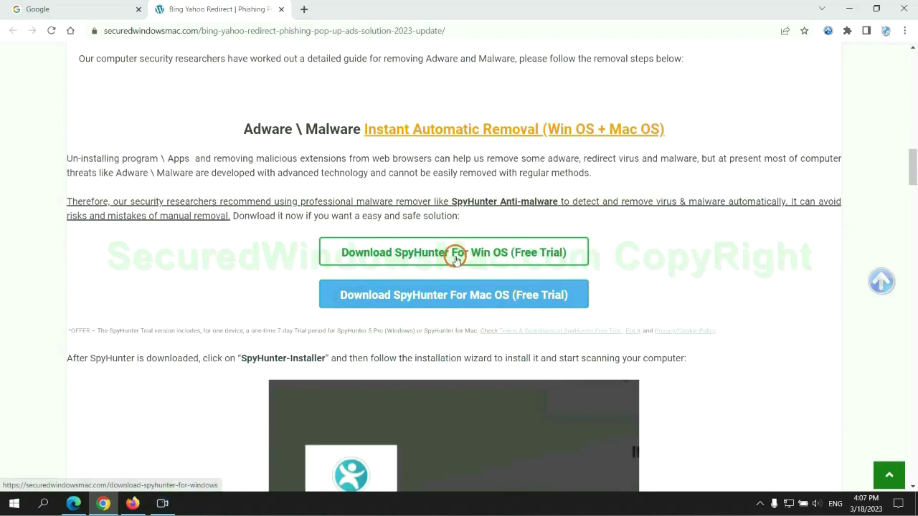
Step: Download SpyHunter-Installer.exe for Windows, keep the file, and run it
{"action": "left_click", "coordinate": [464, 289]}
{"action": "scroll", "coordinate": [464, 290], "scroll_direction": "down", "scroll_amount": 1}
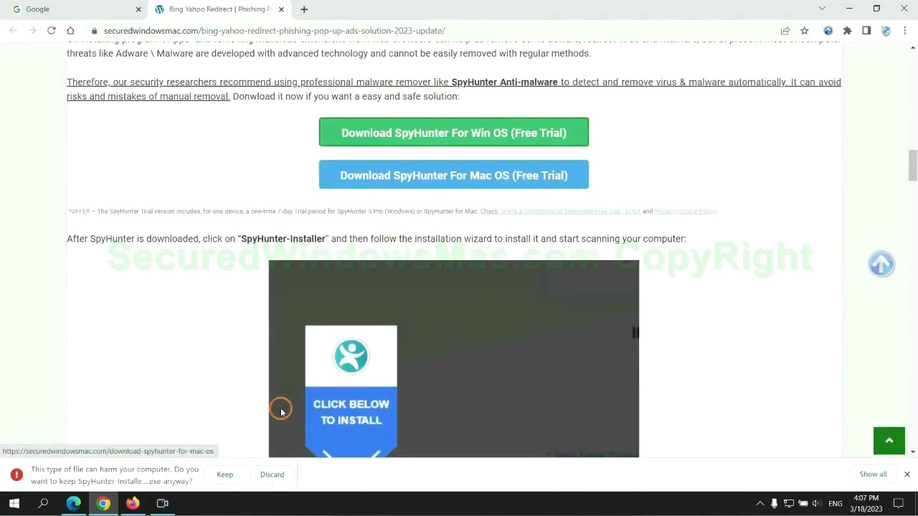
{"action": "left_click", "coordinate": [222, 474]}
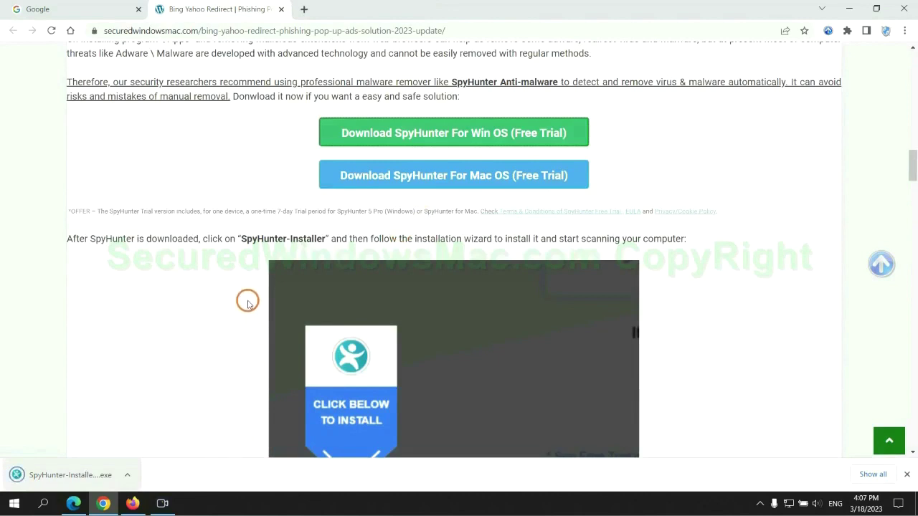
{"action": "left_click", "coordinate": [88, 476]}
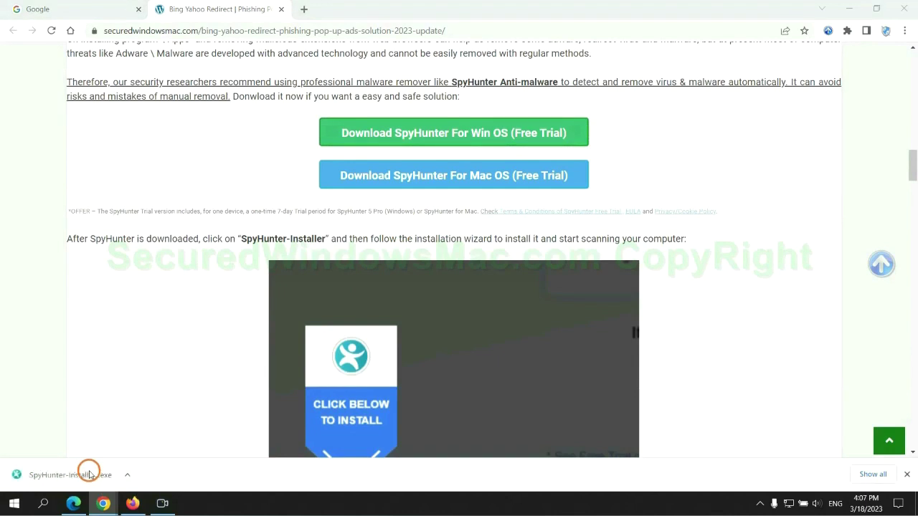
{"action": "scroll", "coordinate": [447, 208], "scroll_direction": "down", "scroll_amount": 2}
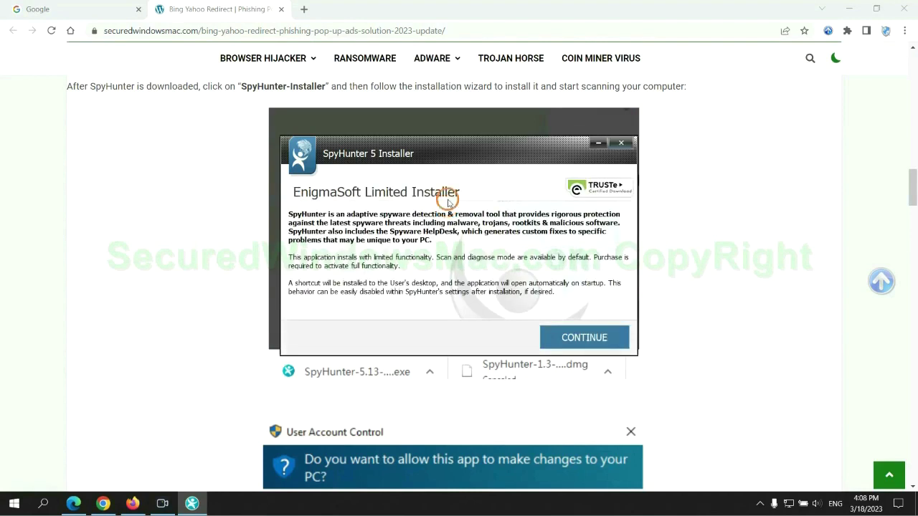
Step: Install SpyHunter 5 accepting the EULA, move past detected threats, and choose FREE Trial (7-Days)
{"action": "left_click", "coordinate": [605, 337]}
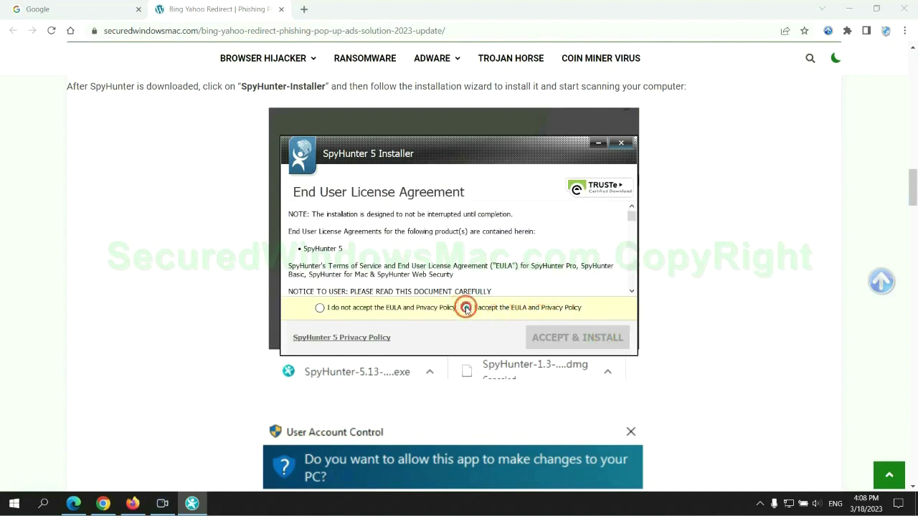
{"action": "left_click", "coordinate": [466, 307]}
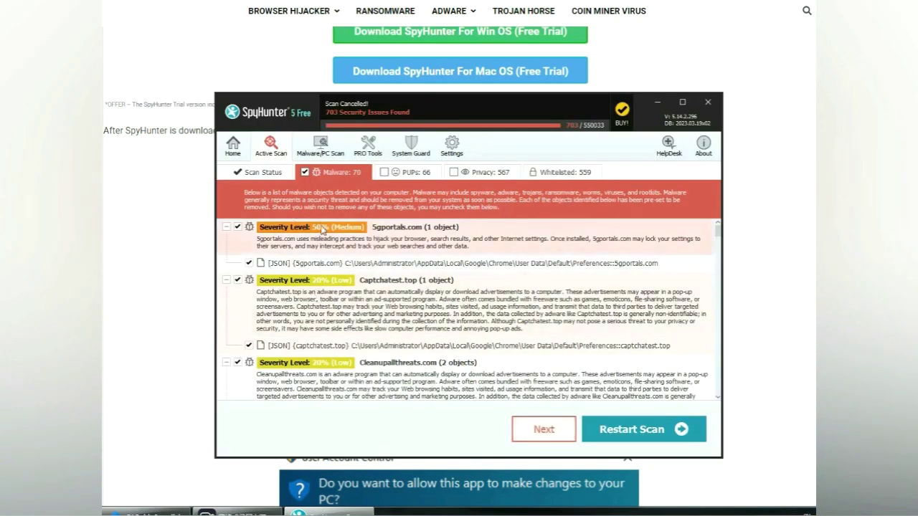
{"action": "left_click", "coordinate": [544, 430]}
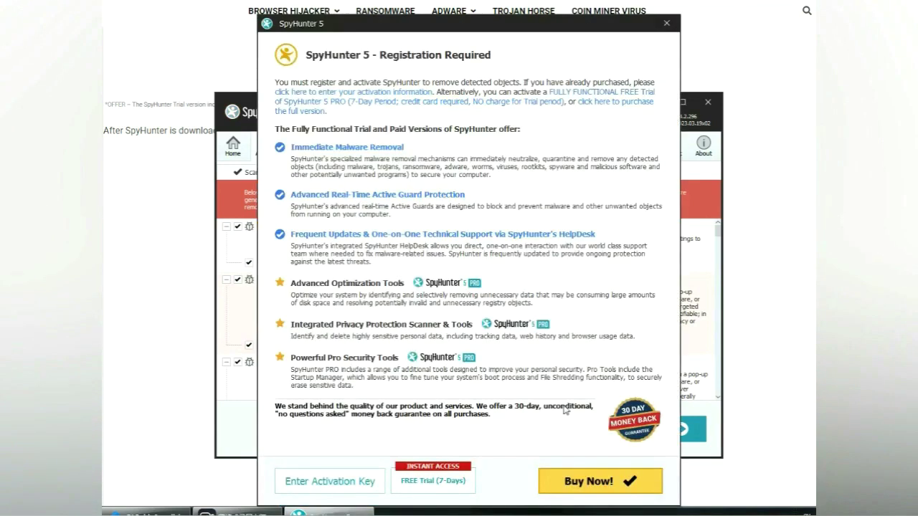
{"action": "left_click", "coordinate": [434, 481]}
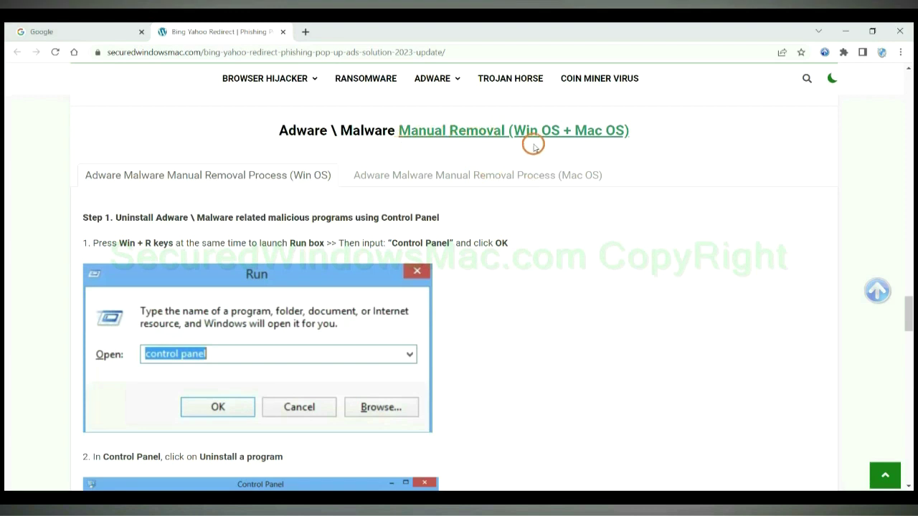
Step: View the Mac OS manual removal steps, then scroll to the Win OS Step 1 Control Panel uninstall
{"action": "left_click_drag", "start_coordinate": [512, 131], "coordinate": [563, 132]}
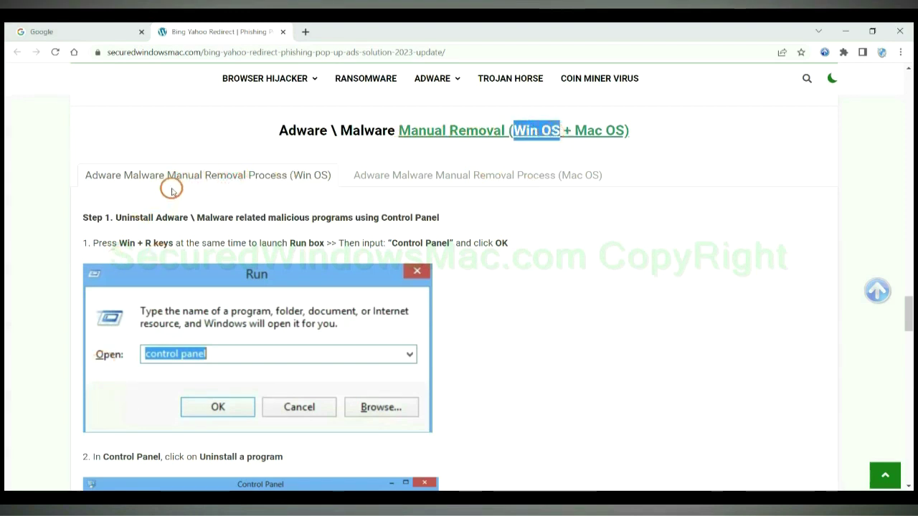
{"action": "left_click_drag", "start_coordinate": [574, 131], "coordinate": [625, 130]}
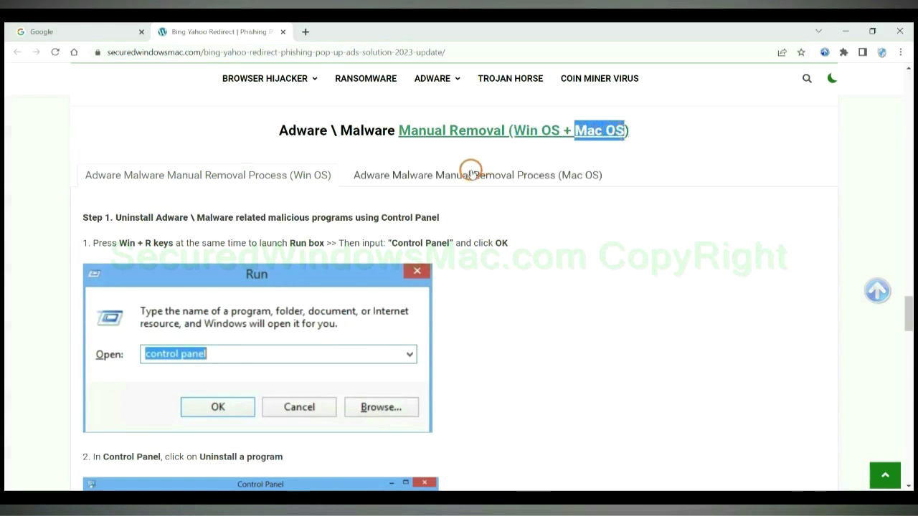
{"action": "left_click", "coordinate": [471, 173]}
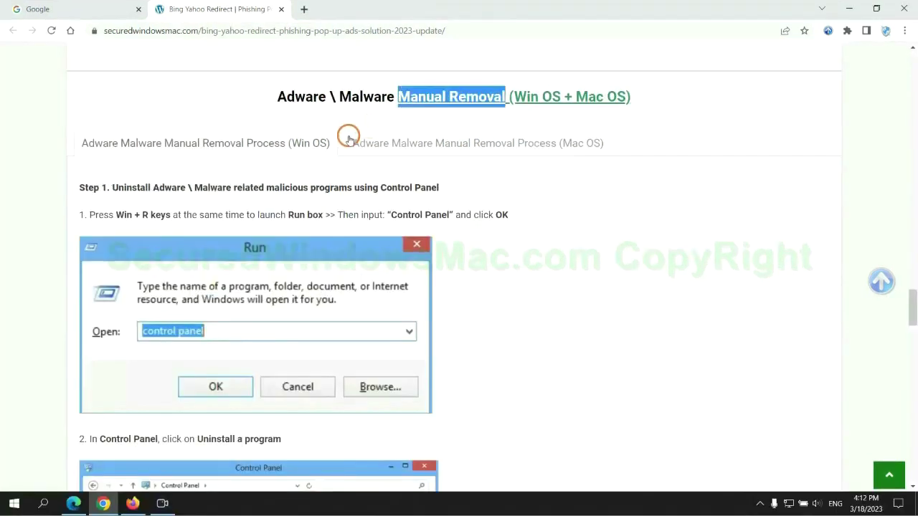
{"action": "scroll", "coordinate": [342, 250], "scroll_direction": "up", "scroll_amount": 2}
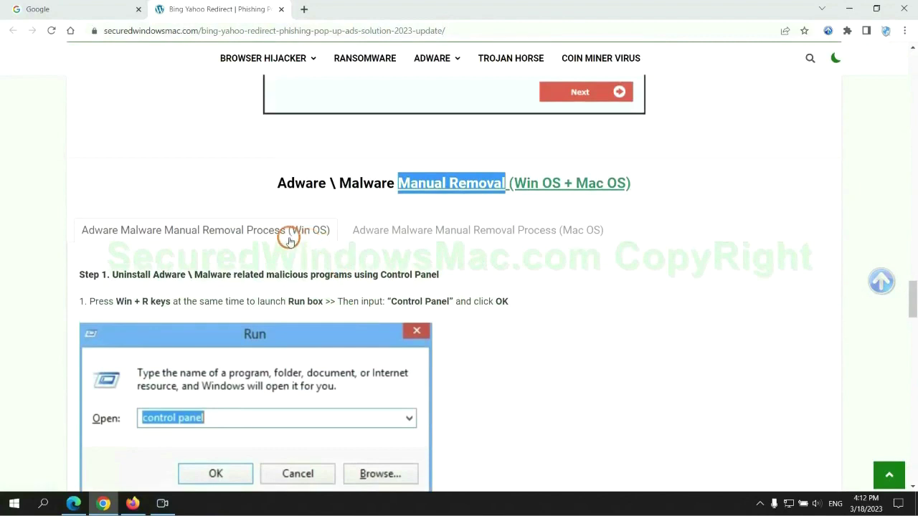
{"action": "scroll", "coordinate": [249, 192], "scroll_direction": "down", "scroll_amount": 2}
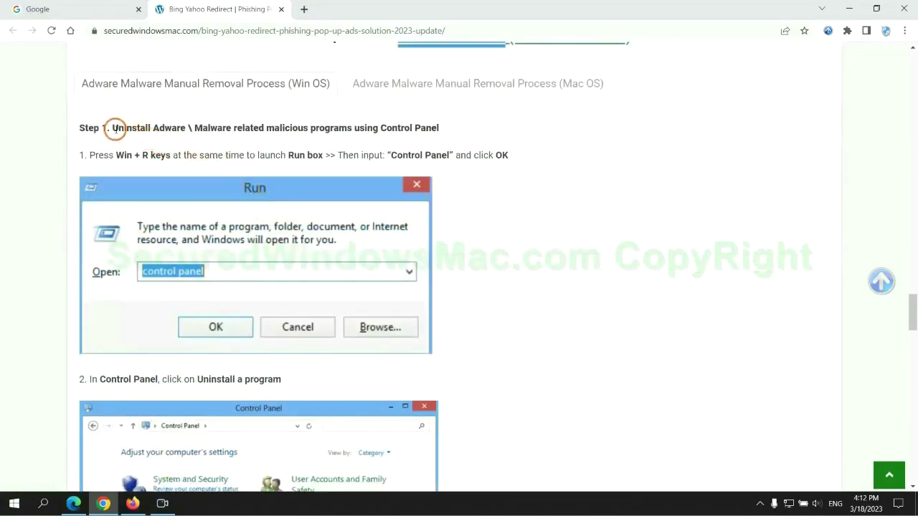
{"action": "left_click_drag", "start_coordinate": [113, 129], "coordinate": [352, 132]}
{"action": "left_click", "coordinate": [609, 188]}
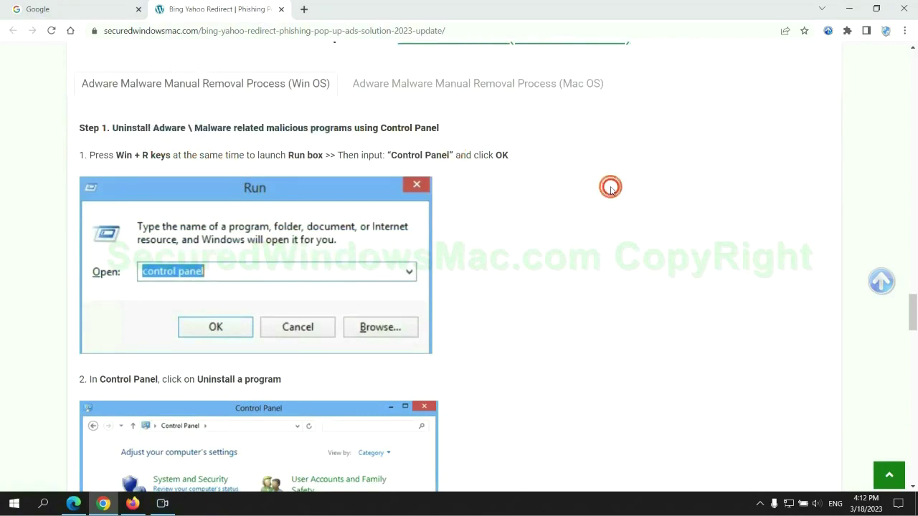
{"action": "scroll", "coordinate": [572, 189], "scroll_direction": "down", "scroll_amount": 2}
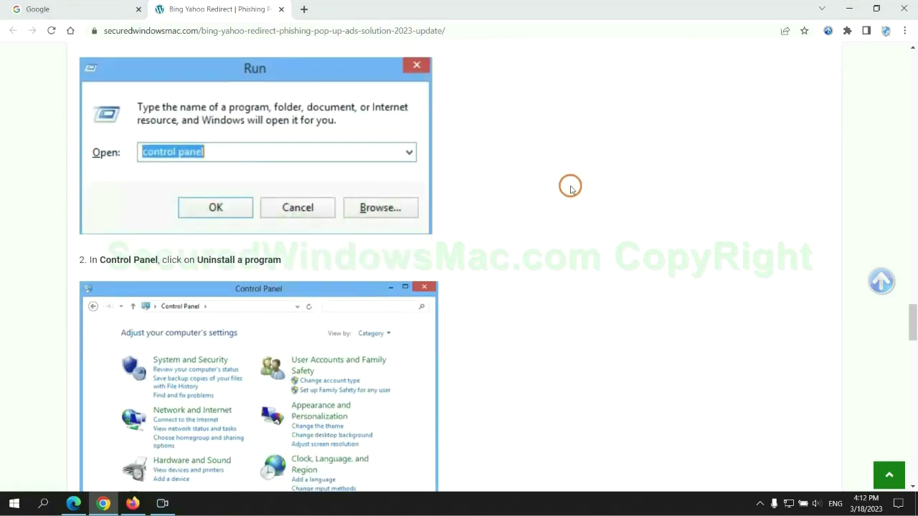
Step: Run 'control panel', open Uninstall a program, and select Lantern in the installed list
{"action": "key", "text": "super+r"}
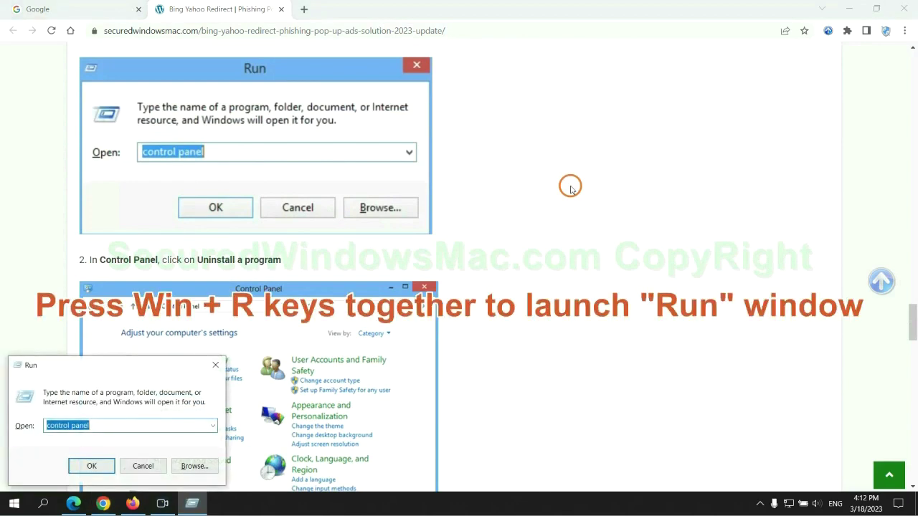
{"action": "type", "text": "control"}
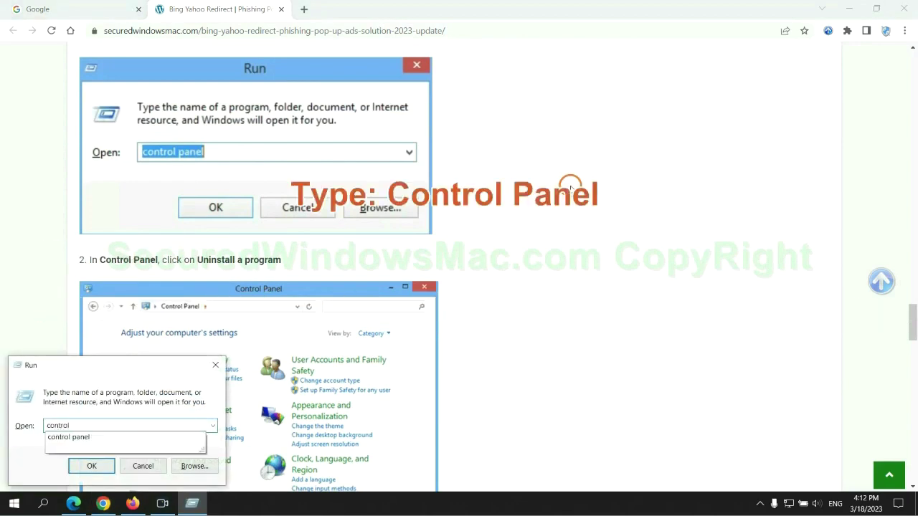
{"action": "type", "text": " panel"}
{"action": "key", "text": "Return"}
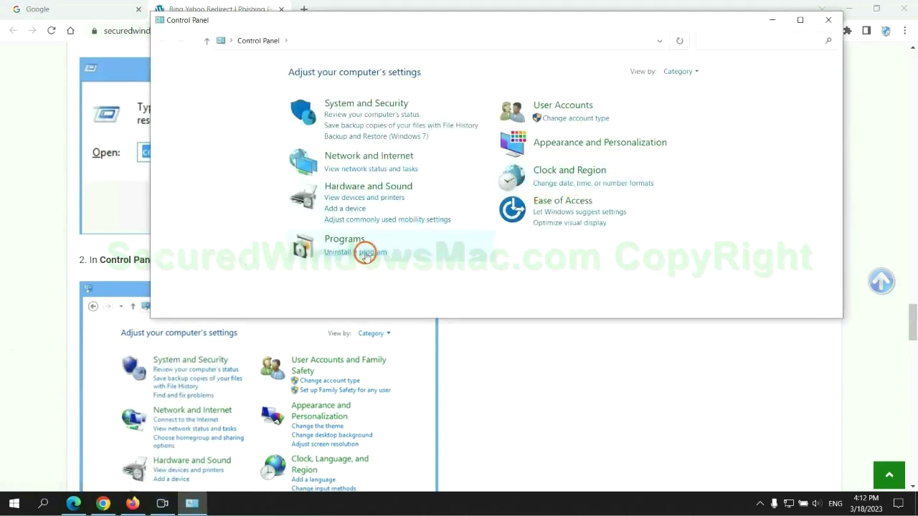
{"action": "left_click", "coordinate": [364, 253]}
{"action": "left_click", "coordinate": [299, 170]}
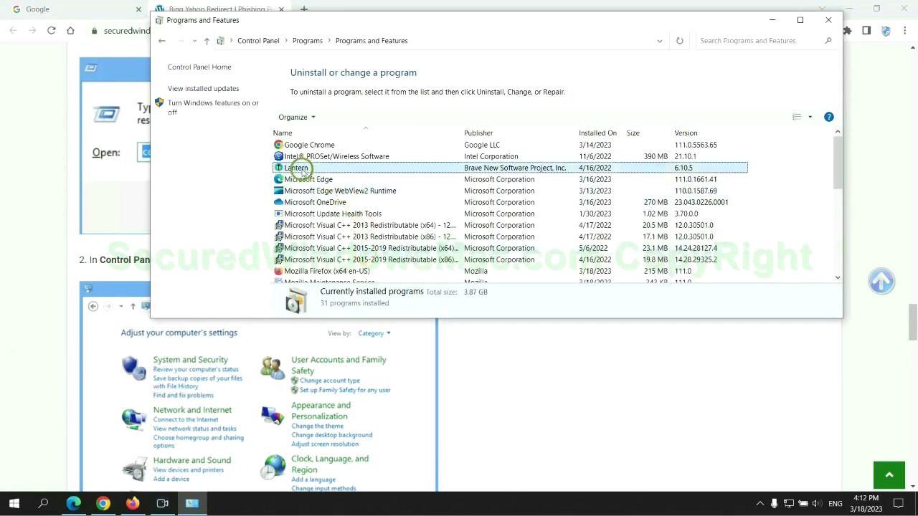
Step: Close Programs and Features and scroll the guide to Step 2 on malicious extensions
{"action": "left_click", "coordinate": [829, 19]}
{"action": "scroll", "coordinate": [266, 304], "scroll_direction": "down", "scroll_amount": 6}
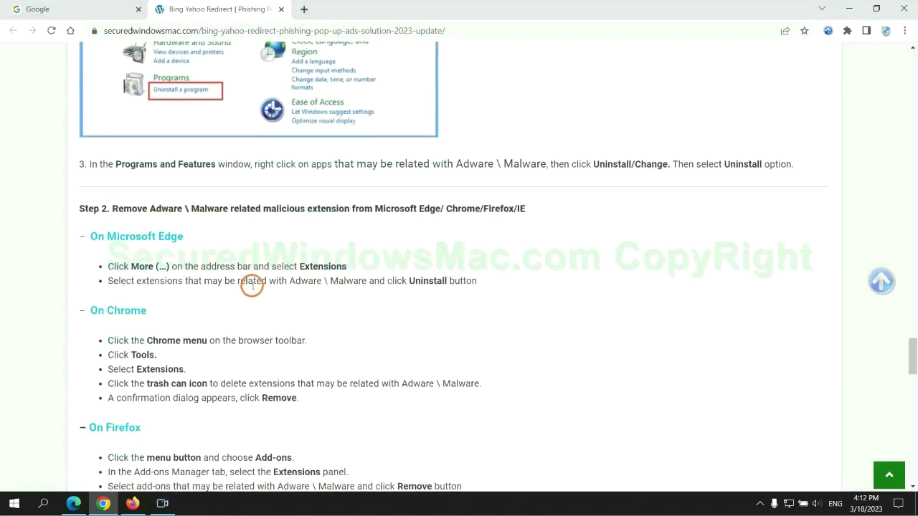
{"action": "left_click_drag", "start_coordinate": [263, 208], "coordinate": [352, 209]}
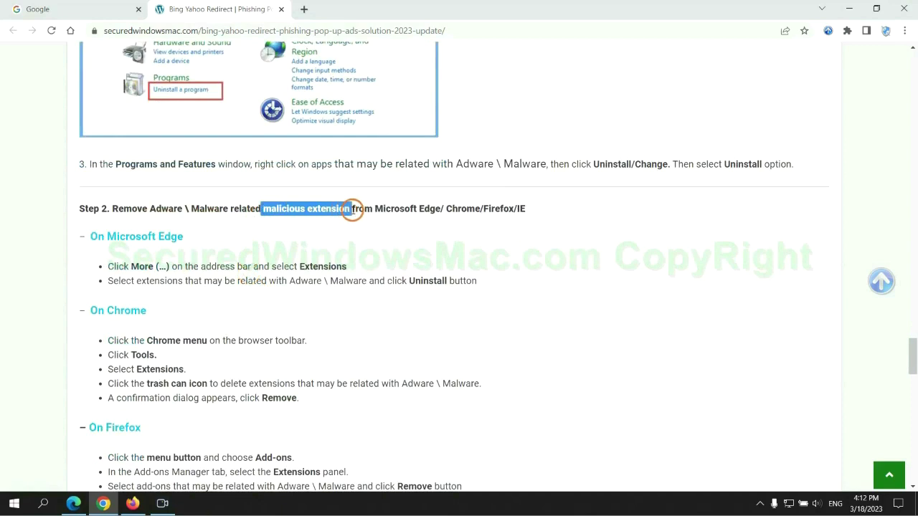
{"action": "left_click", "coordinate": [315, 240]}
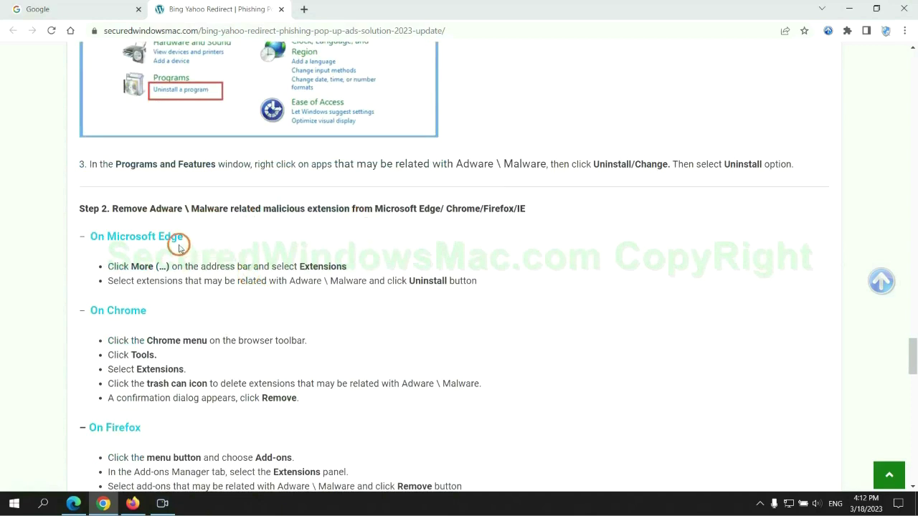
Step: Remove McAfee WebAdvisor from Microsoft Edge's extensions and close the extensions page
{"action": "left_click", "coordinate": [75, 503]}
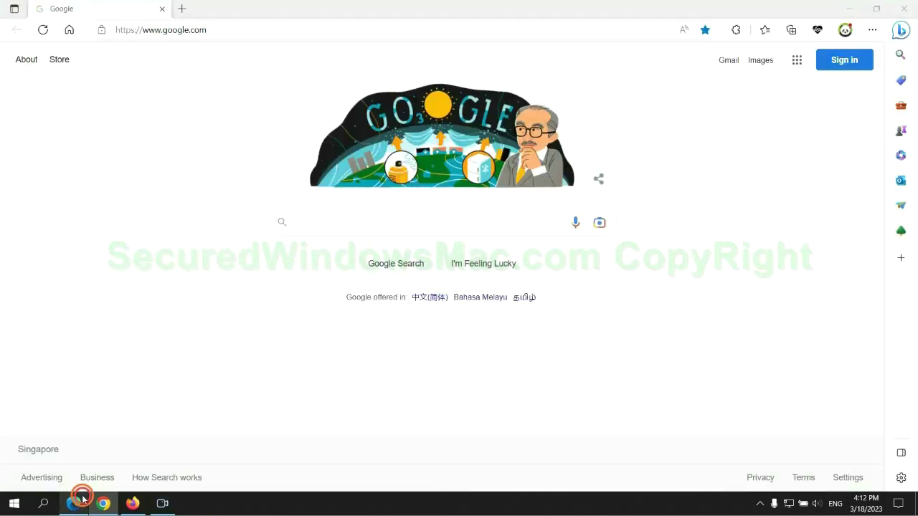
{"action": "left_click", "coordinate": [762, 31]}
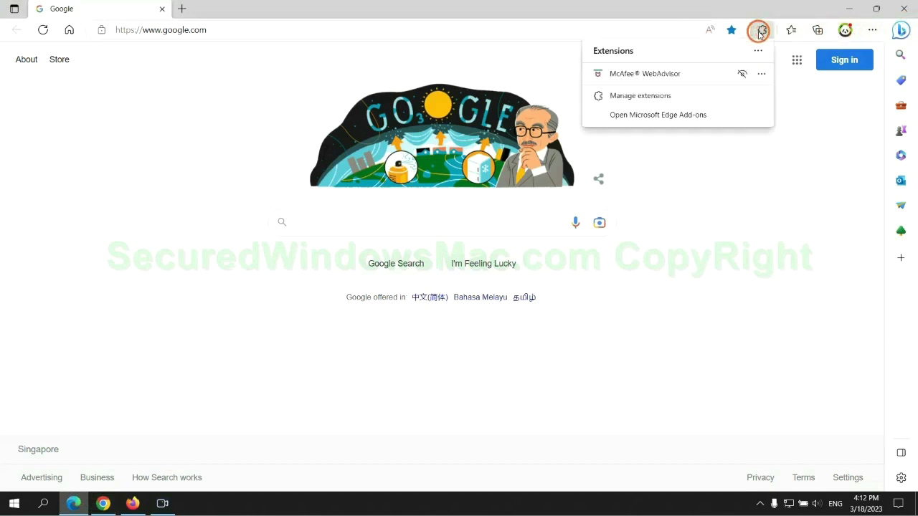
{"action": "left_click", "coordinate": [635, 94]}
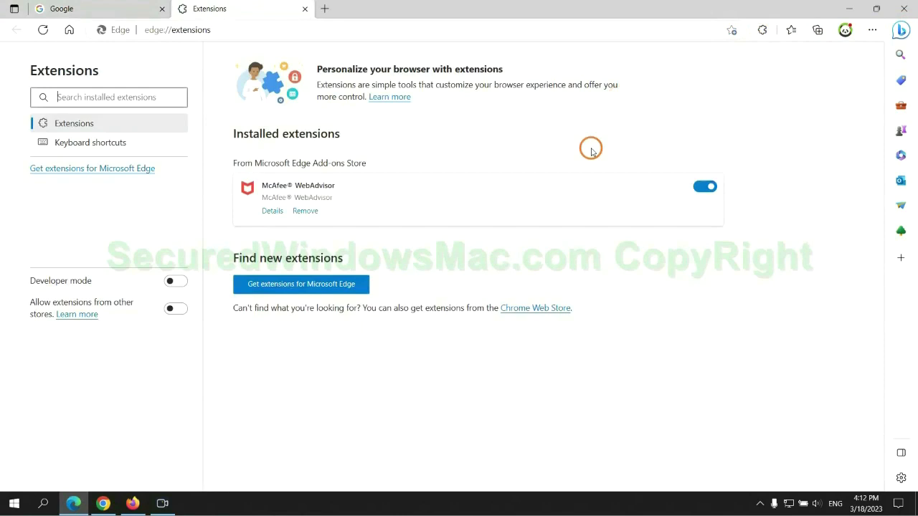
{"action": "left_click", "coordinate": [305, 212]}
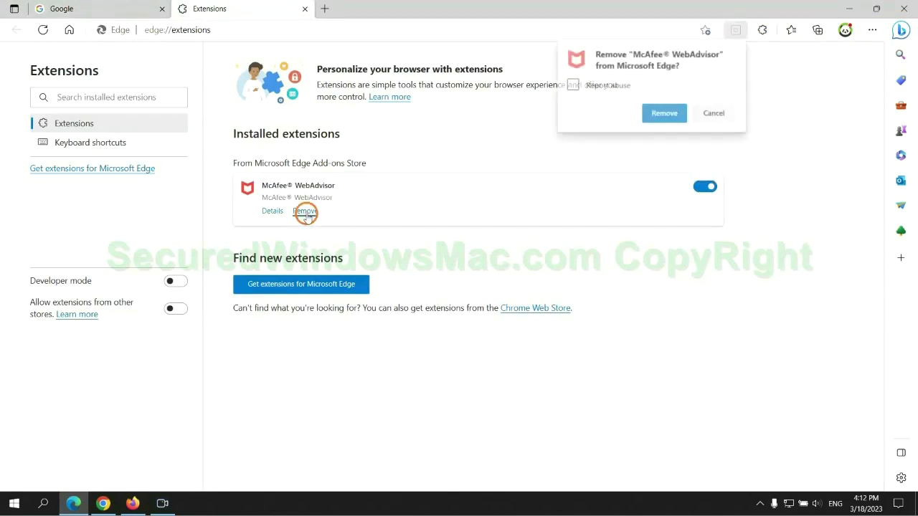
{"action": "left_click", "coordinate": [660, 112]}
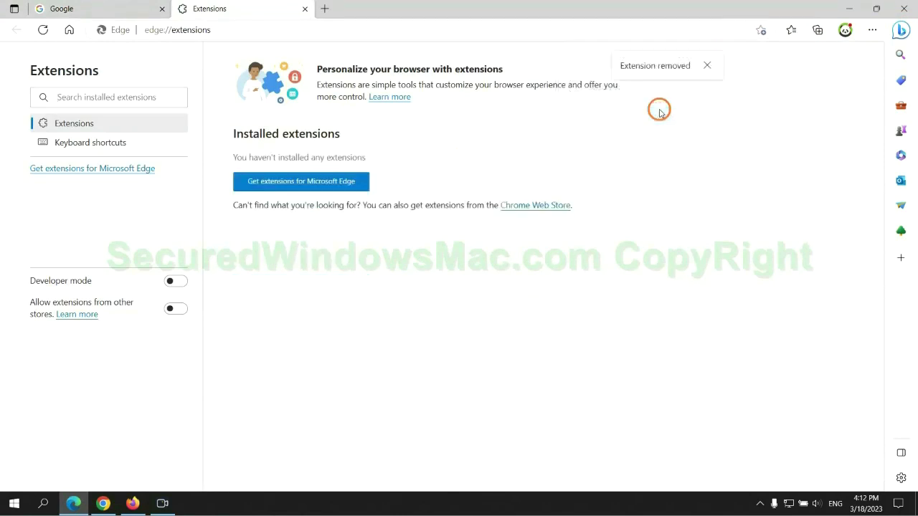
{"action": "left_click", "coordinate": [305, 9]}
Step: Remove the Ecosia extension from Chrome and close its farewell tab
{"action": "left_click", "coordinate": [104, 504]}
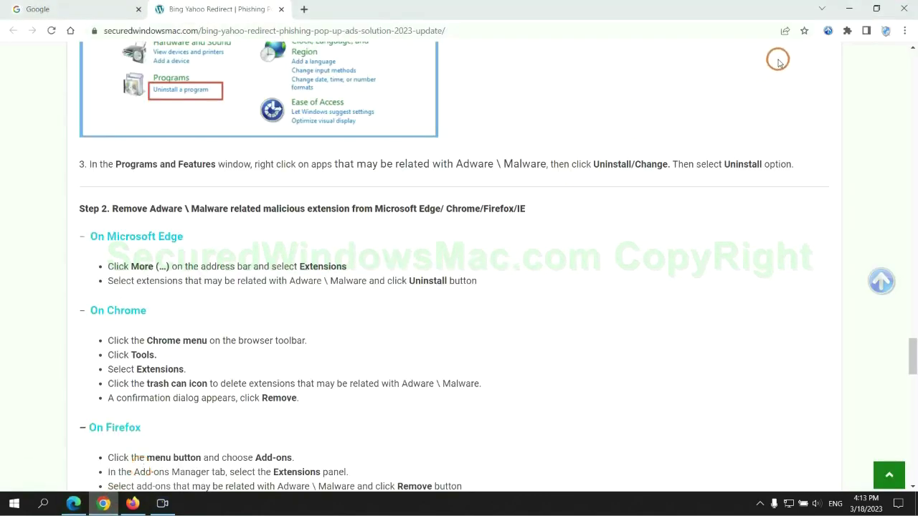
{"action": "left_click", "coordinate": [848, 30]}
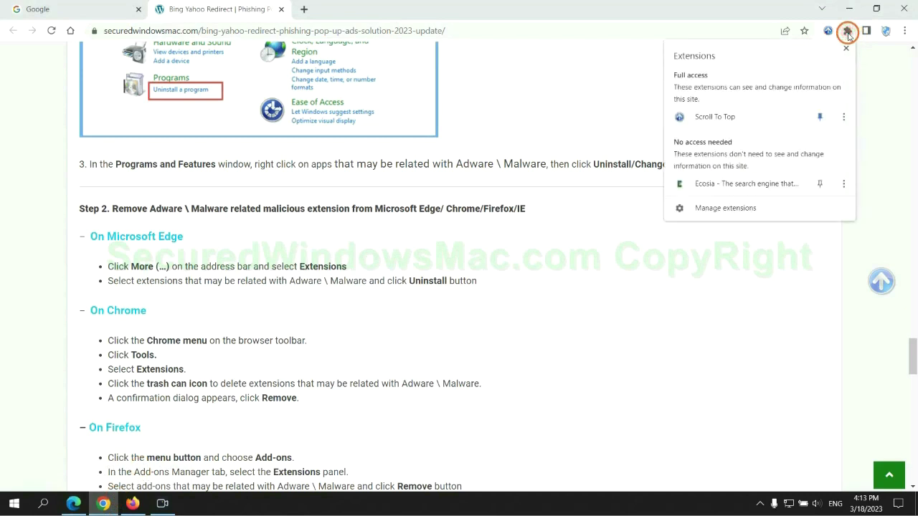
{"action": "left_click", "coordinate": [744, 209]}
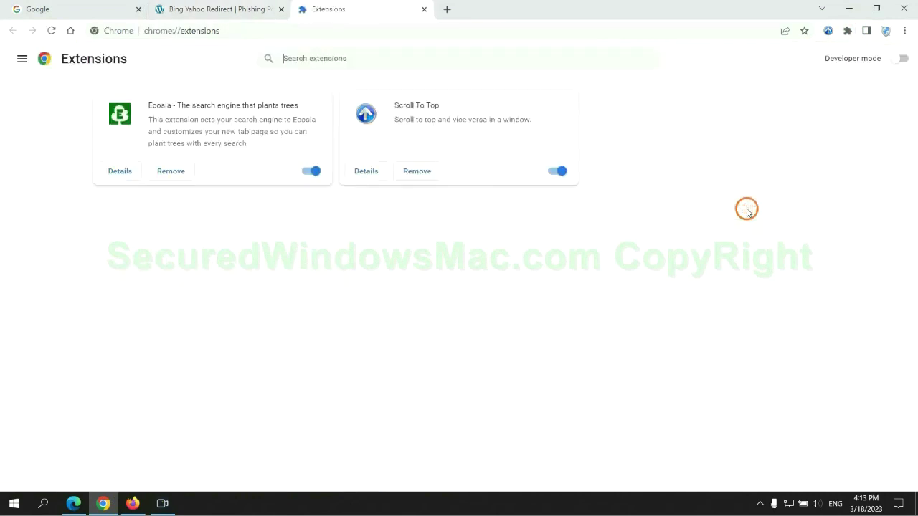
{"action": "left_click", "coordinate": [172, 171]}
{"action": "left_click", "coordinate": [763, 127]}
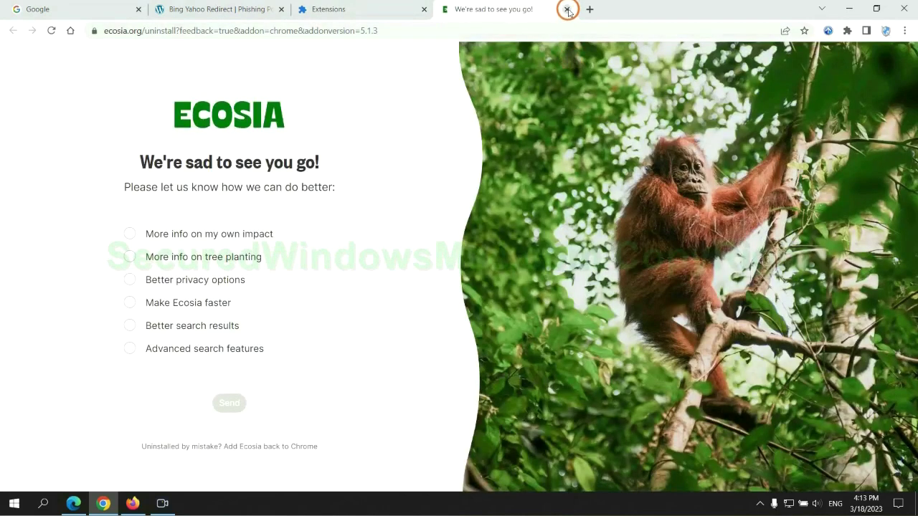
{"action": "left_click", "coordinate": [567, 9]}
{"action": "left_click", "coordinate": [135, 502]}
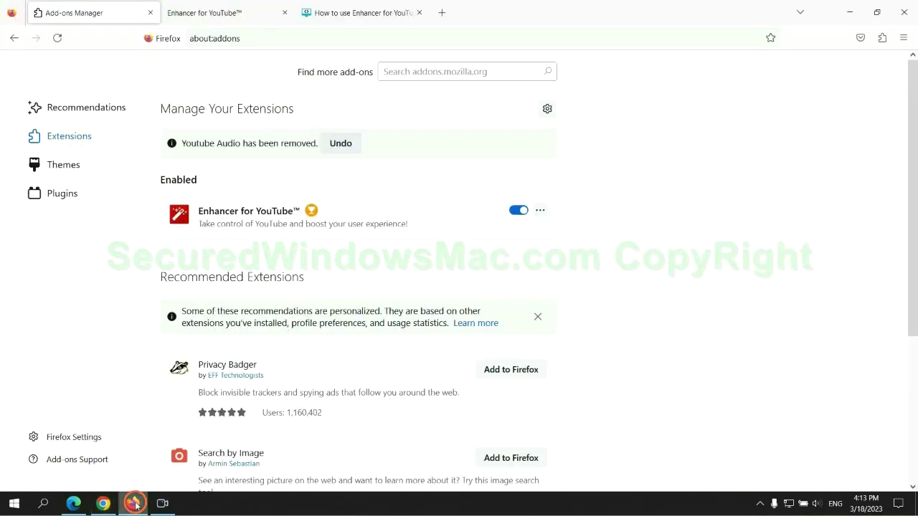
Step: Remove Enhancer for YouTube™ from Firefox's Add-ons Manager
{"action": "left_click", "coordinate": [881, 39]}
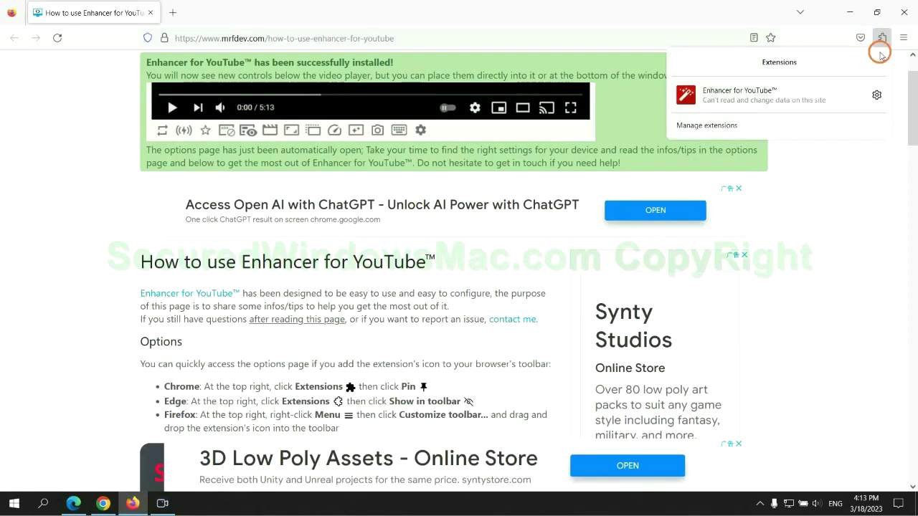
{"action": "left_click", "coordinate": [793, 124]}
{"action": "left_click", "coordinate": [540, 175]}
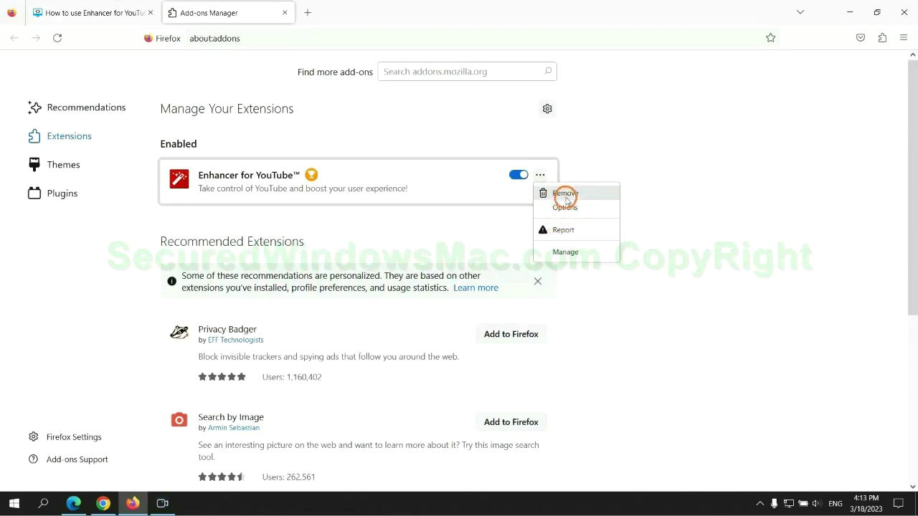
{"action": "left_click", "coordinate": [564, 193]}
{"action": "left_click", "coordinate": [506, 107]}
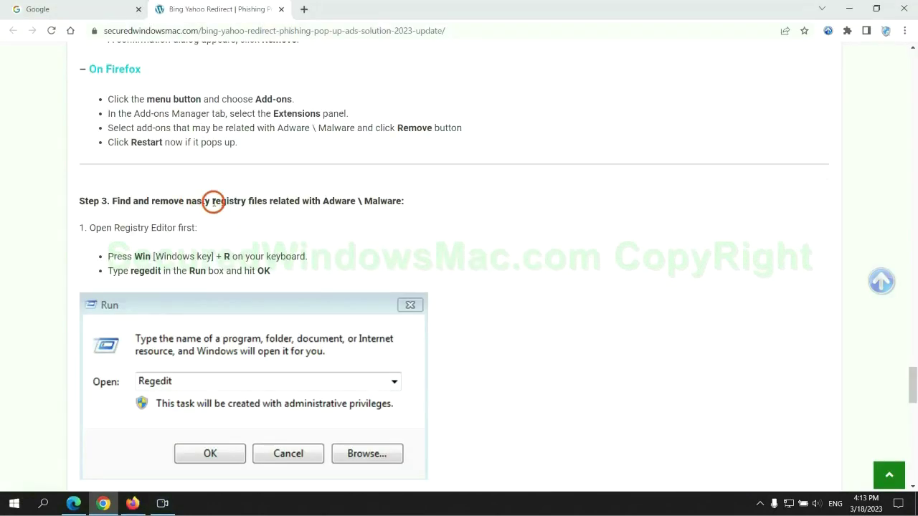
{"action": "left_click_drag", "start_coordinate": [211, 201], "coordinate": [267, 228]}
Step: Scroll the guide to Step 3 and launch Registry Editor with regedit
{"action": "left_click", "coordinate": [267, 227]}
{"action": "scroll", "coordinate": [267, 227], "scroll_direction": "down", "scroll_amount": 2}
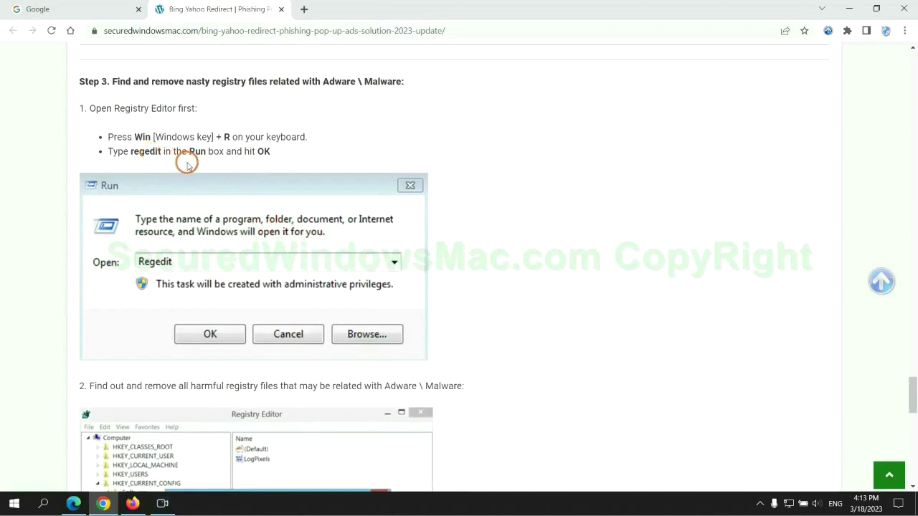
{"action": "key", "text": "super+r"}
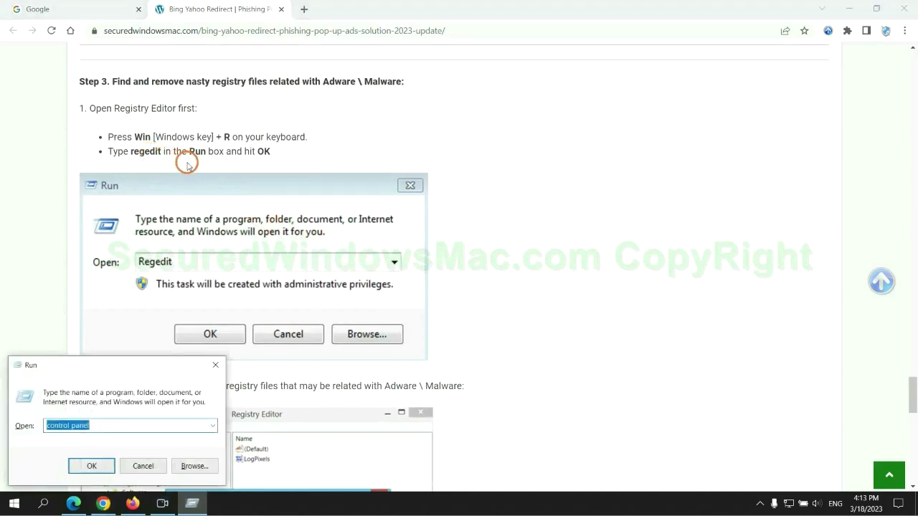
{"action": "type", "text": "rege"}
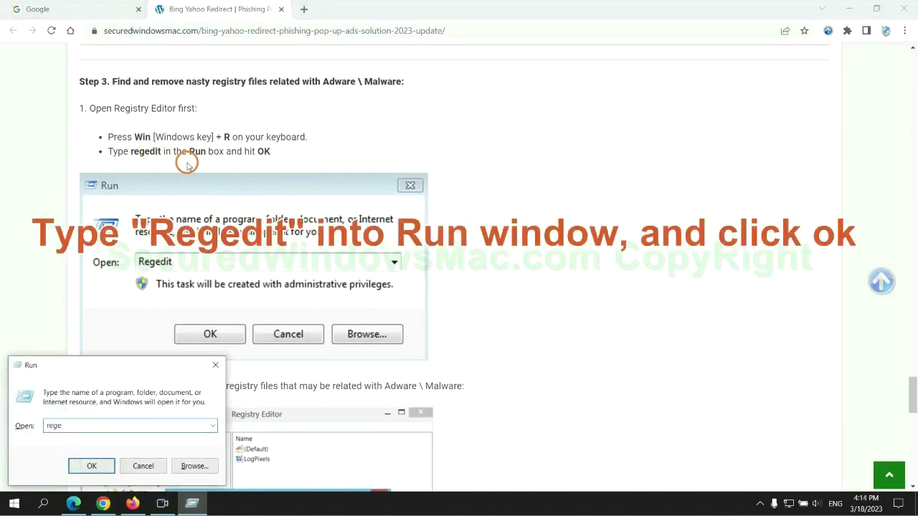
{"action": "type", "text": "dit"}
{"action": "key", "text": "Return"}
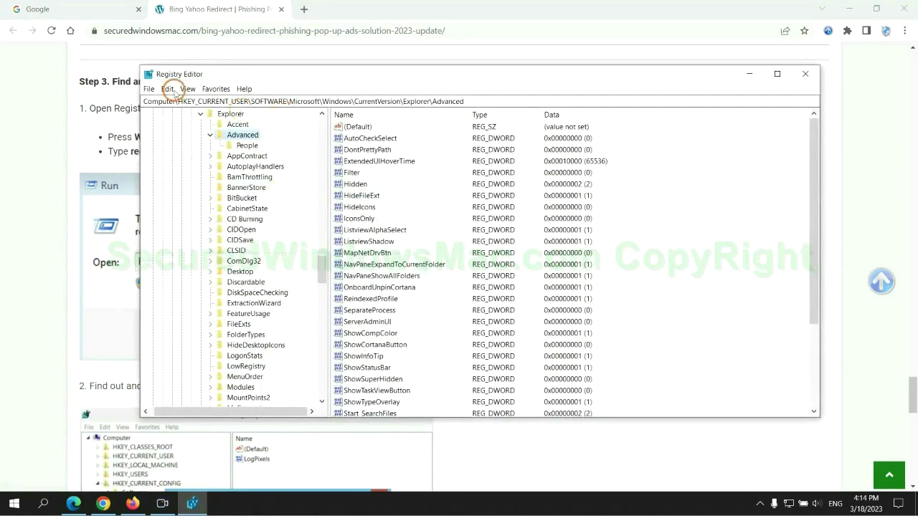
Step: Find 'Apps' in the registry and right-click the StoreAppsOnTaskbar value to delete it
{"action": "left_click", "coordinate": [167, 89]}
{"action": "left_click", "coordinate": [184, 172]}
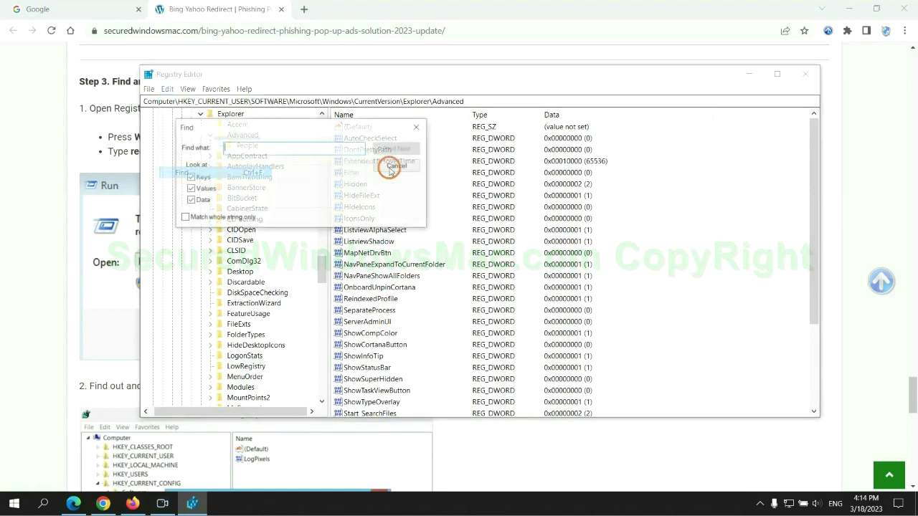
{"action": "type", "text": "App"}
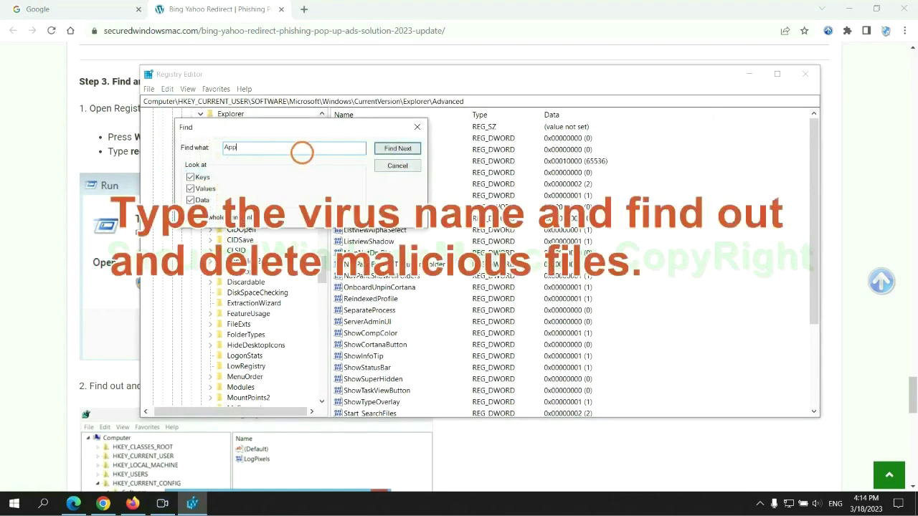
{"action": "type", "text": "s"}
{"action": "key", "text": "Return"}
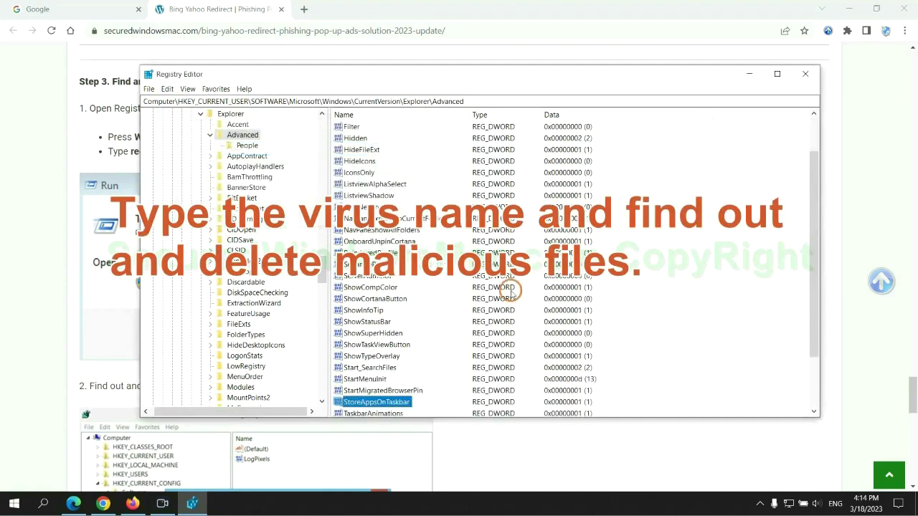
{"action": "scroll", "coordinate": [502, 301], "scroll_direction": "down", "scroll_amount": 2}
{"action": "right_click", "coordinate": [406, 335]}
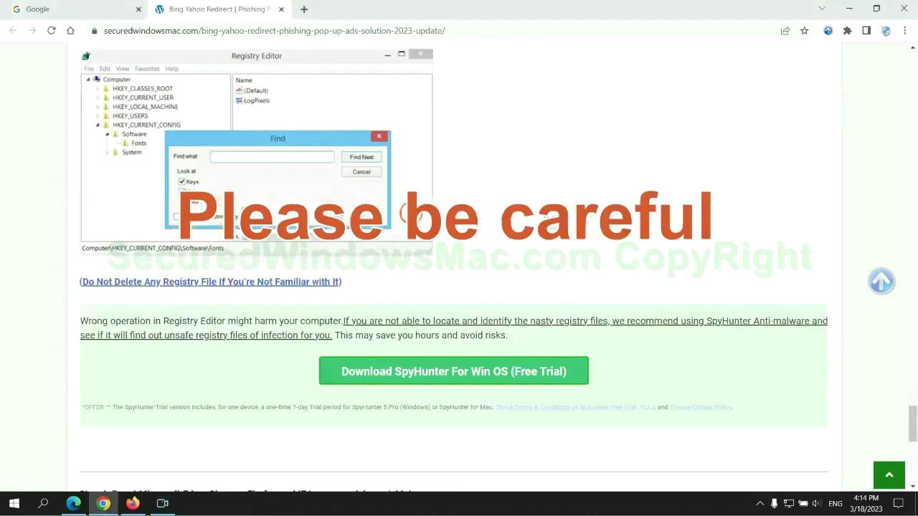
Step: Scroll the guide to Step 4's Edge, Chrome and Firefox reset instructions, then switch to Microsoft Edge
{"action": "scroll", "coordinate": [406, 211], "scroll_direction": "down", "scroll_amount": 1}
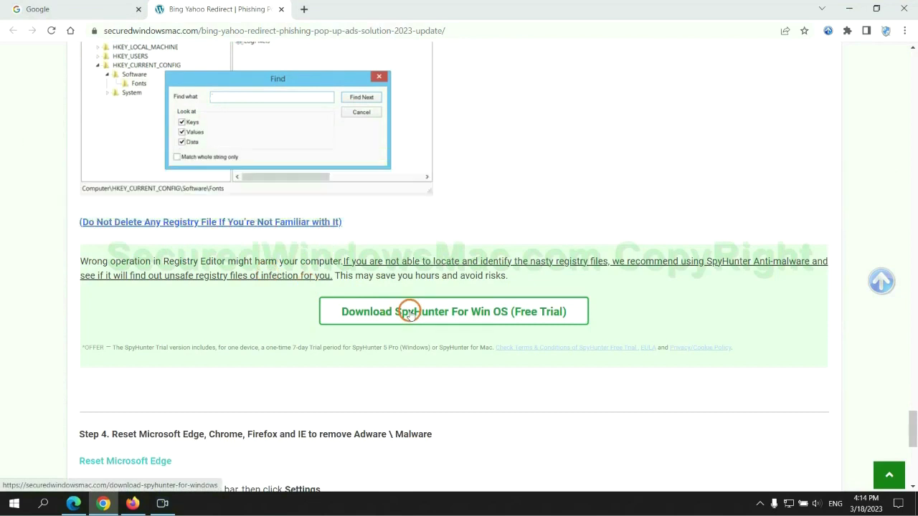
{"action": "scroll", "coordinate": [409, 312], "scroll_direction": "down", "scroll_amount": 5}
{"action": "double_click", "coordinate": [120, 75]}
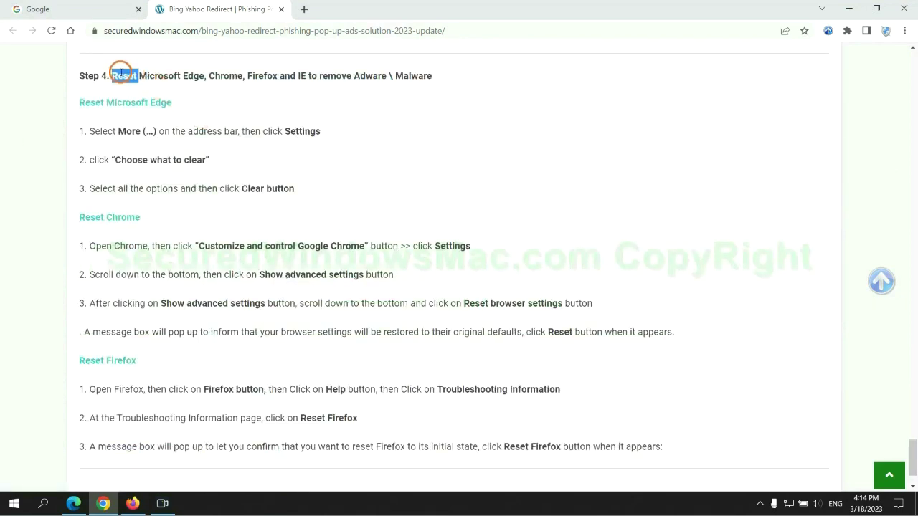
{"action": "left_click", "coordinate": [378, 90]}
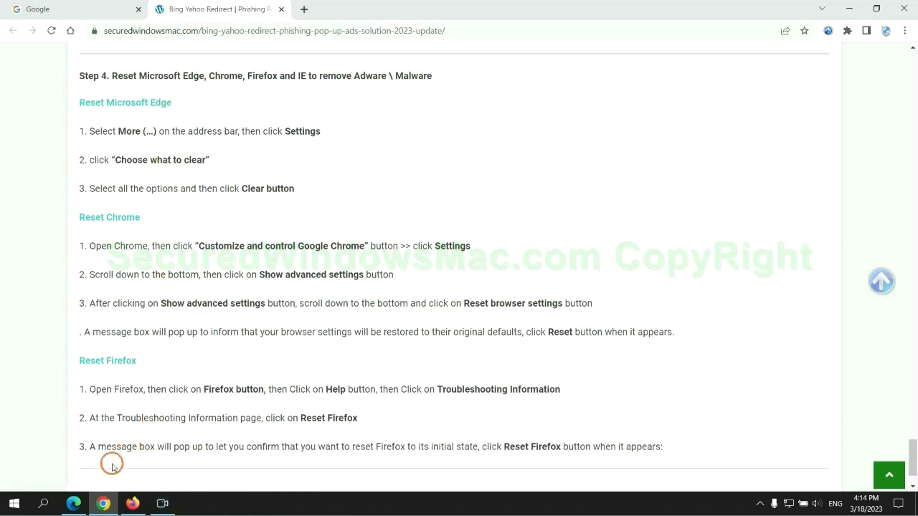
{"action": "left_click", "coordinate": [73, 503]}
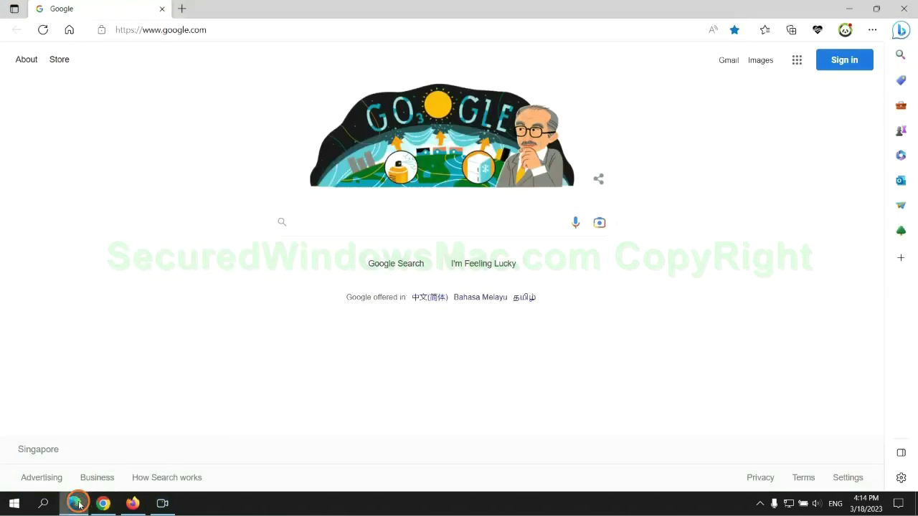
Step: Open 'Choose what to clear' under Edge's Privacy, search, and services settings
{"action": "left_click", "coordinate": [870, 32]}
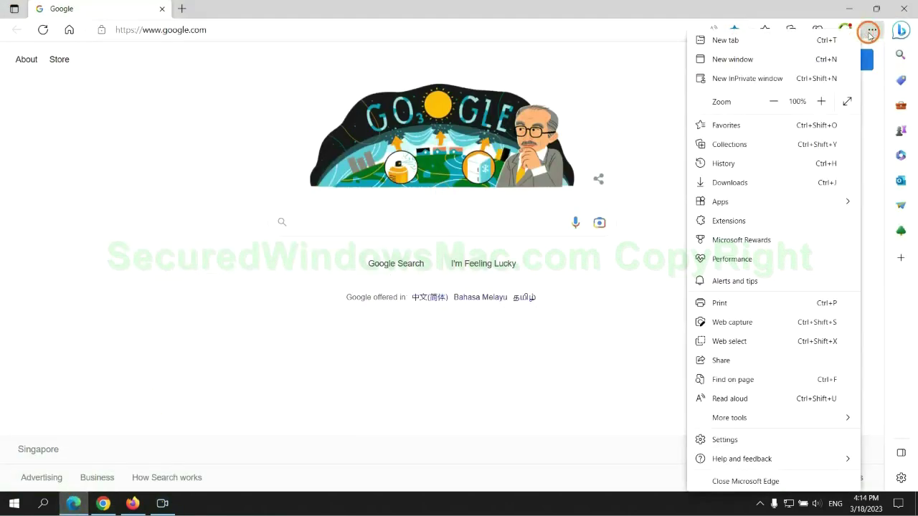
{"action": "left_click", "coordinate": [718, 440]}
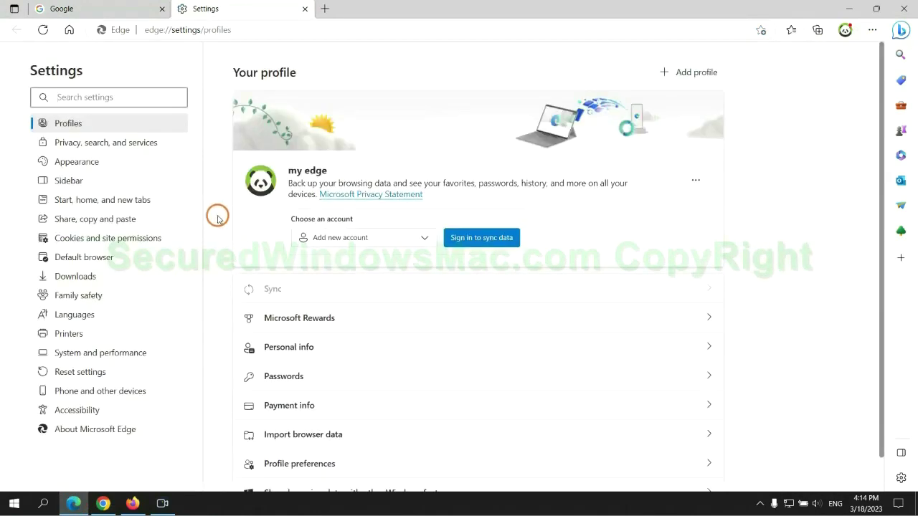
{"action": "left_click", "coordinate": [150, 149]}
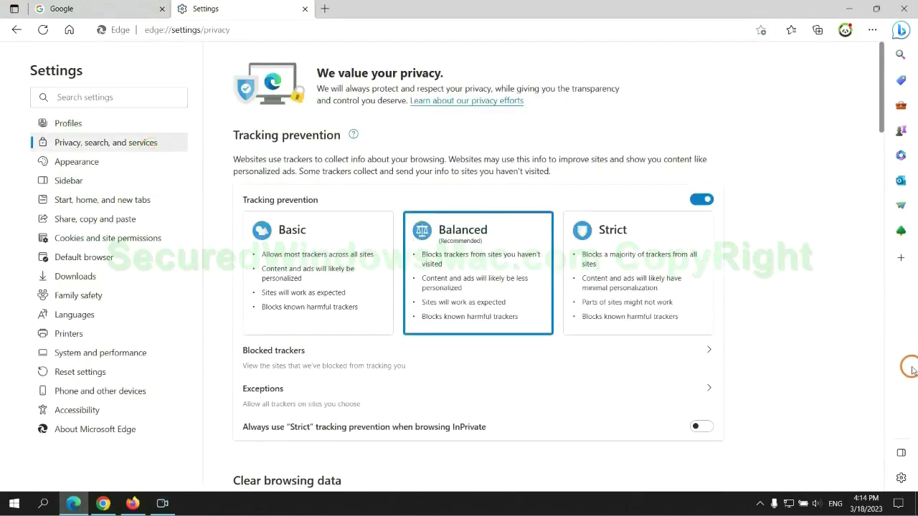
{"action": "scroll", "coordinate": [753, 320], "scroll_direction": "down", "scroll_amount": 3}
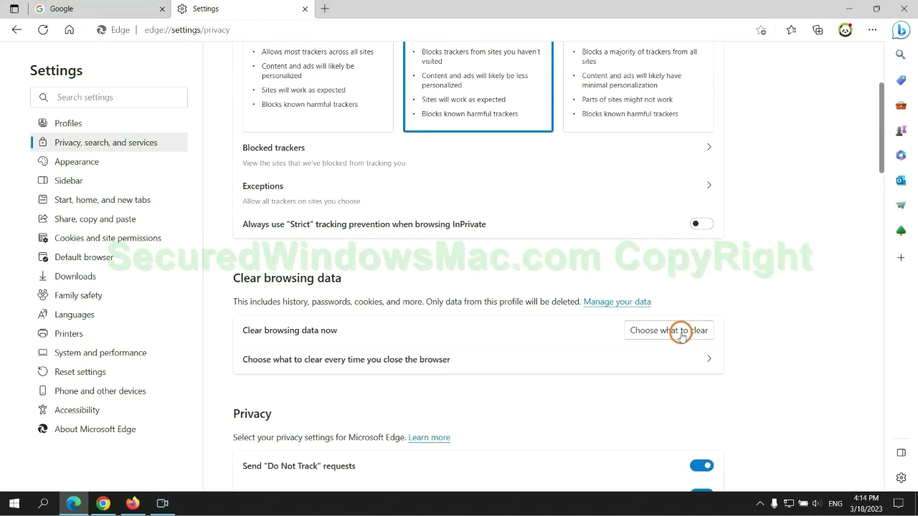
{"action": "left_click", "coordinate": [680, 333]}
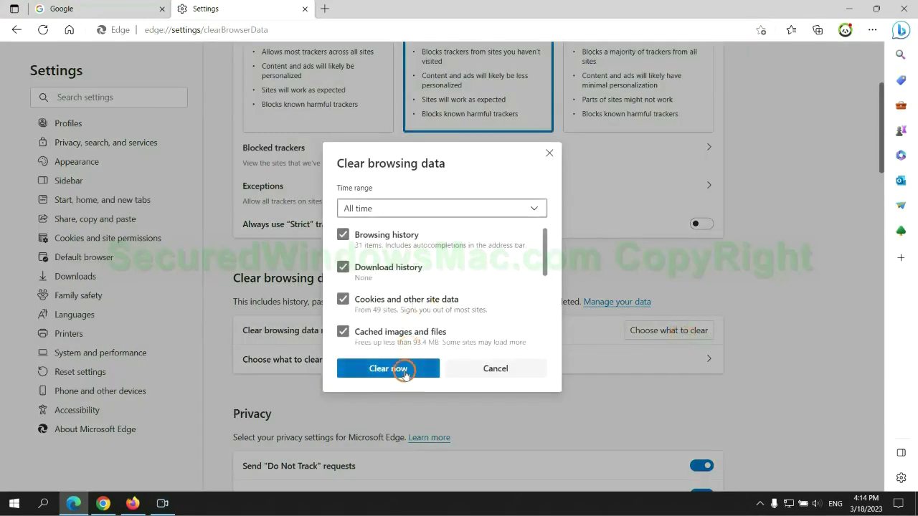
Step: Back in Chrome, open Settings and choose 'Restore settings to their original defaults'
{"action": "left_click", "coordinate": [104, 504]}
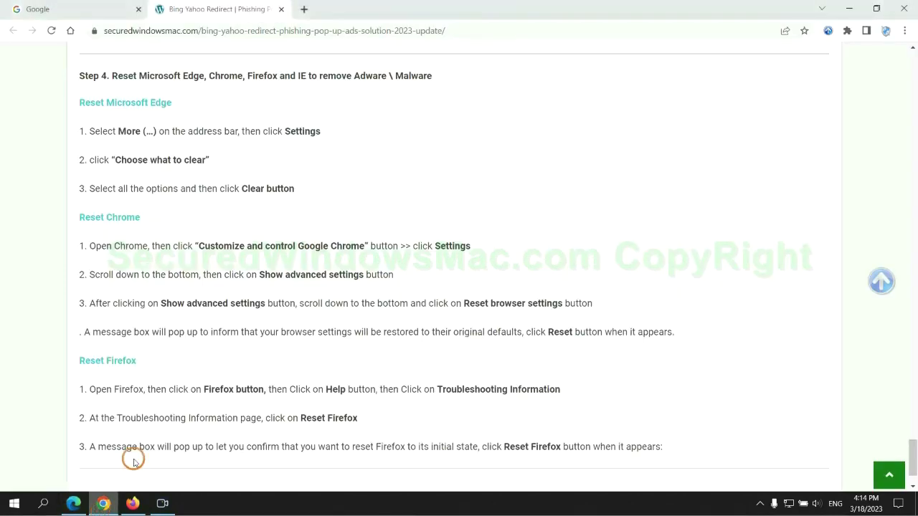
{"action": "left_click", "coordinate": [904, 32]}
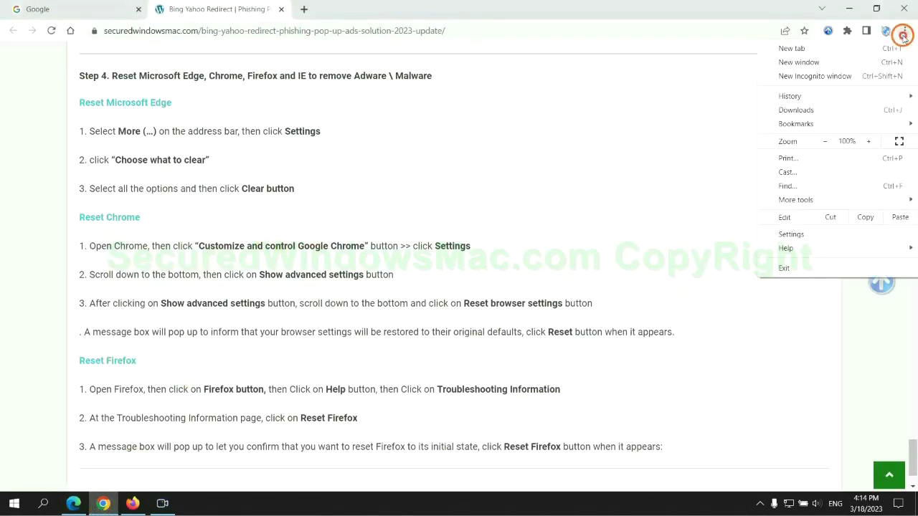
{"action": "left_click", "coordinate": [798, 234]}
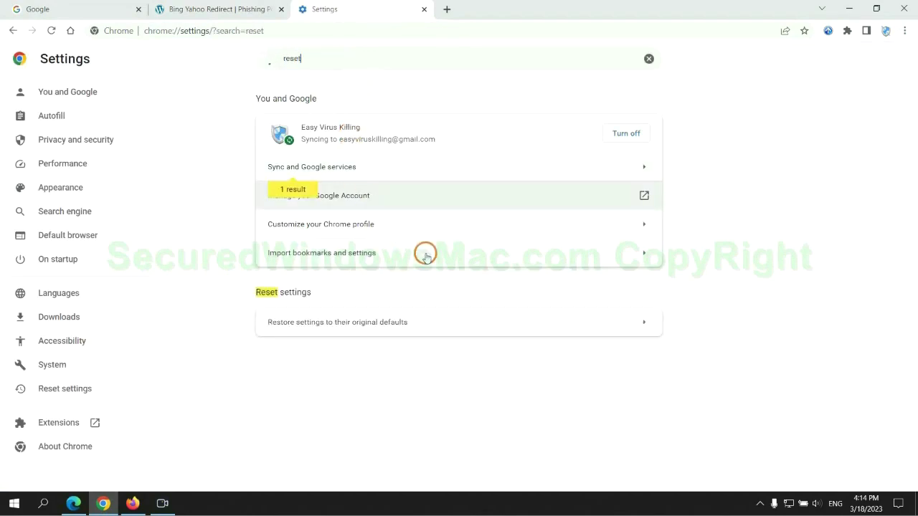
{"action": "left_click", "coordinate": [481, 318]}
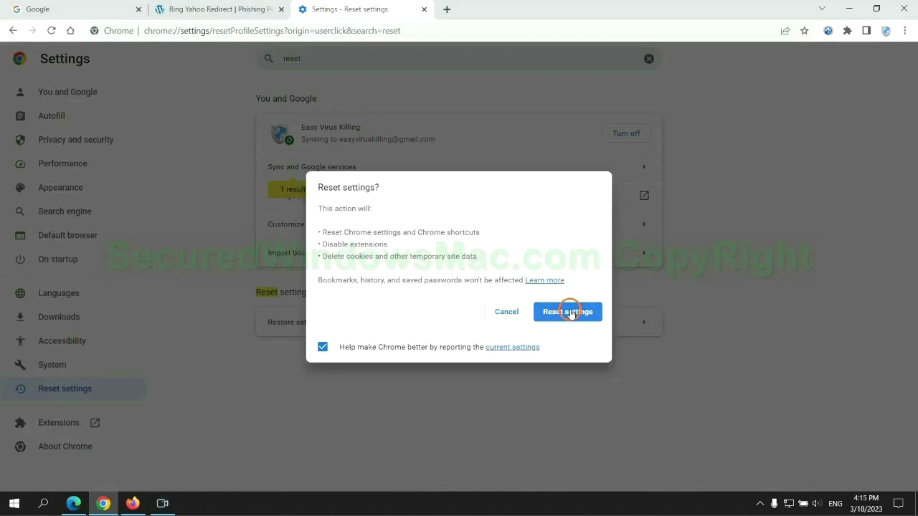
Step: In Firefox, open Help > More troubleshooting information and choose Refresh Firefox
{"action": "left_click", "coordinate": [132, 503]}
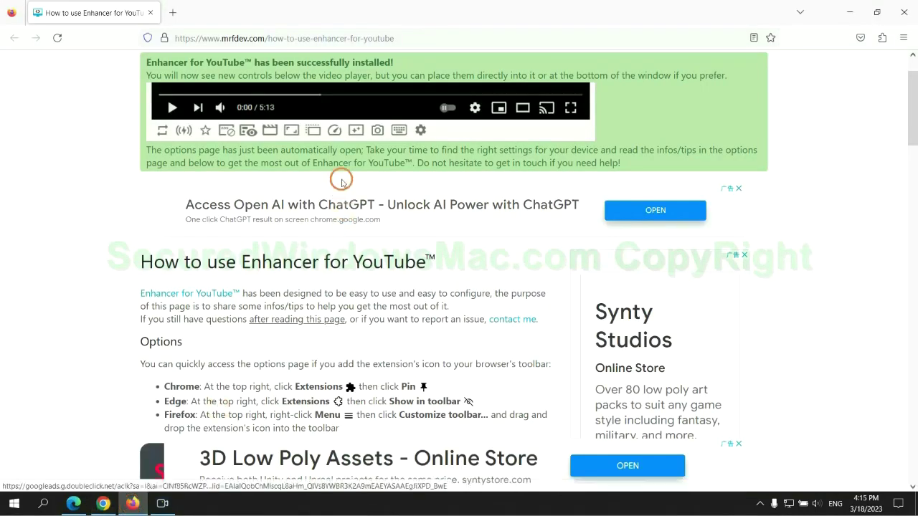
{"action": "left_click", "coordinate": [903, 37]}
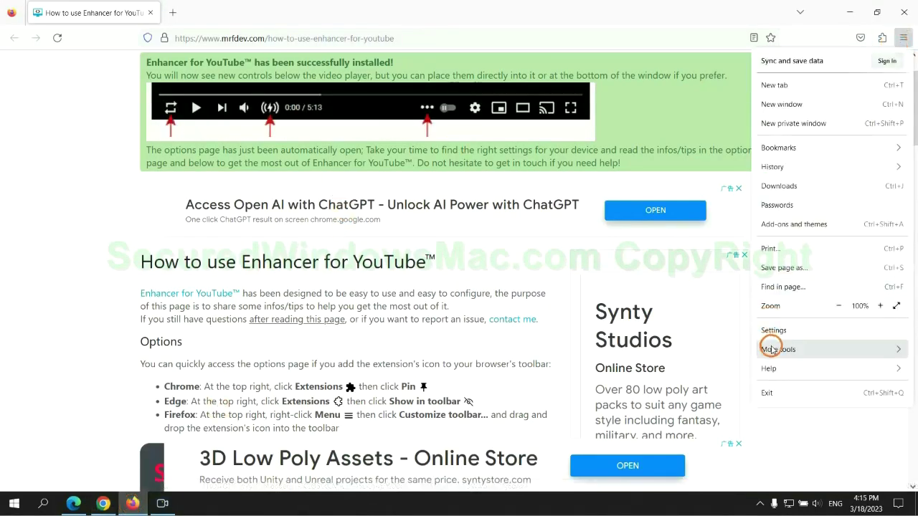
{"action": "left_click", "coordinate": [781, 368]}
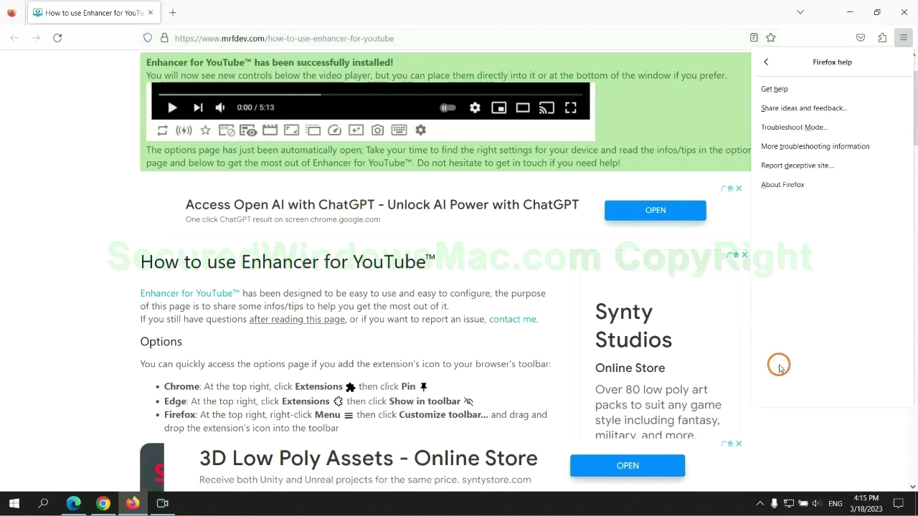
{"action": "left_click", "coordinate": [819, 147]}
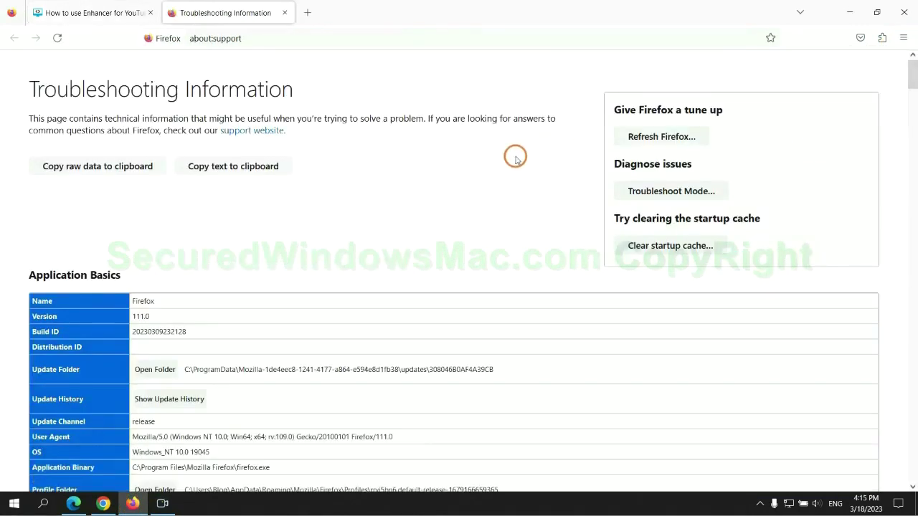
{"action": "left_click", "coordinate": [628, 137]}
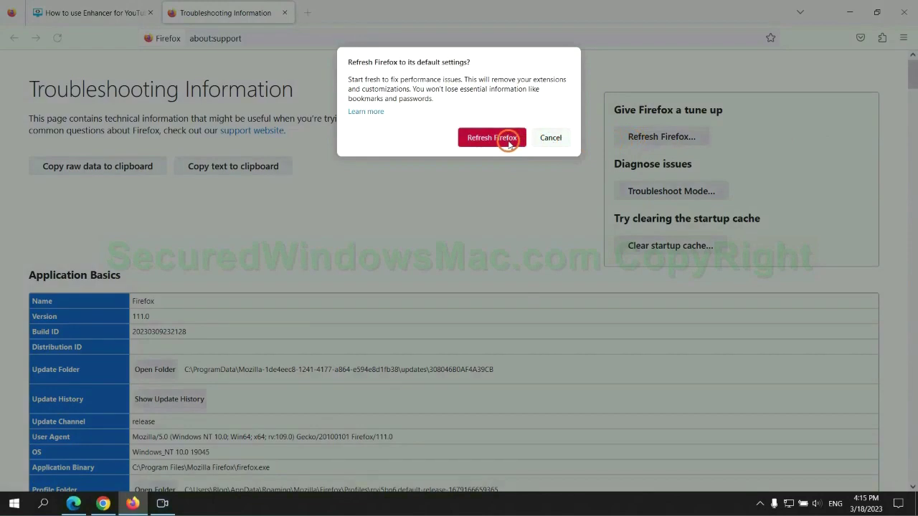
Step: Return to Chrome's pending 'Reset settings?' confirmation
{"action": "left_click", "coordinate": [104, 504]}
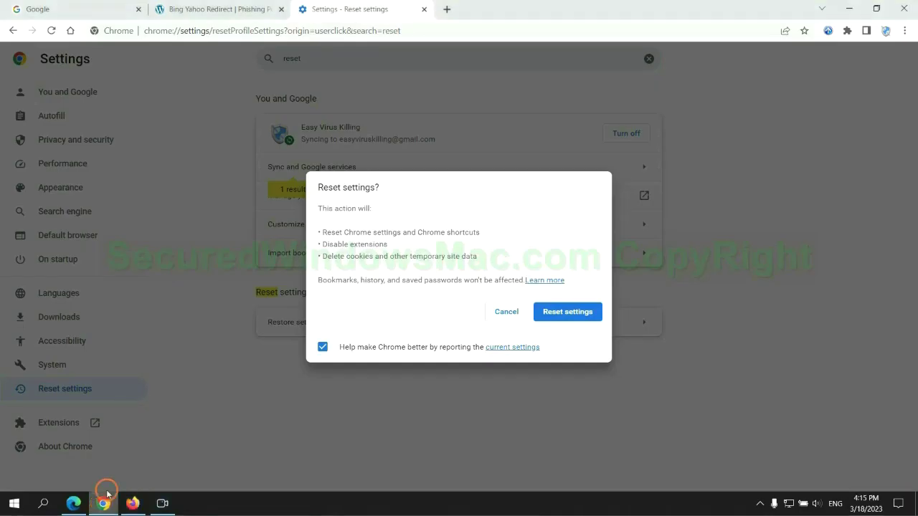